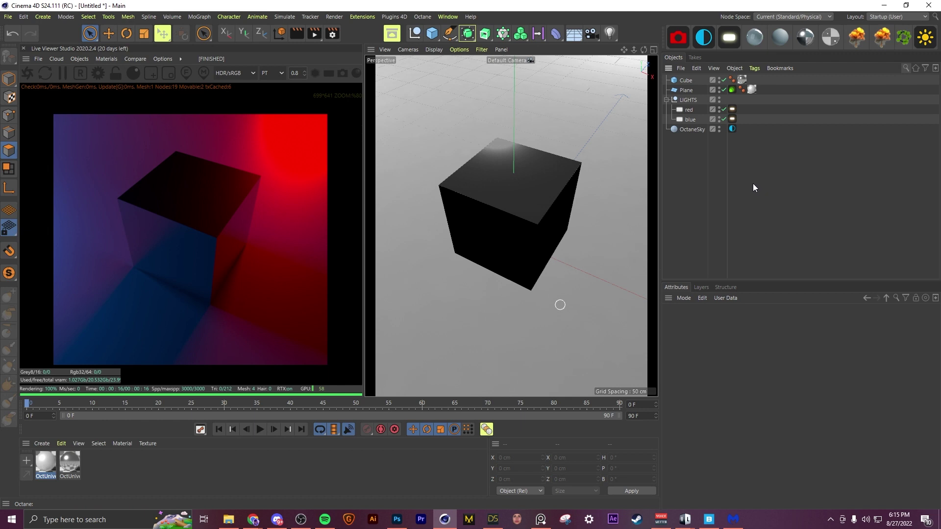
- Compare the red and blue lights' Octane light tag settings
click(732, 109)
click(732, 119)
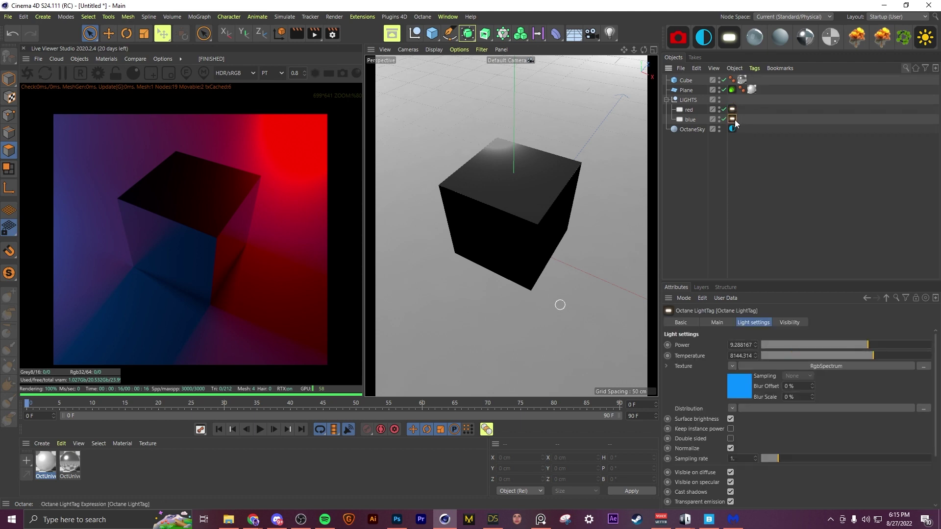
click(732, 110)
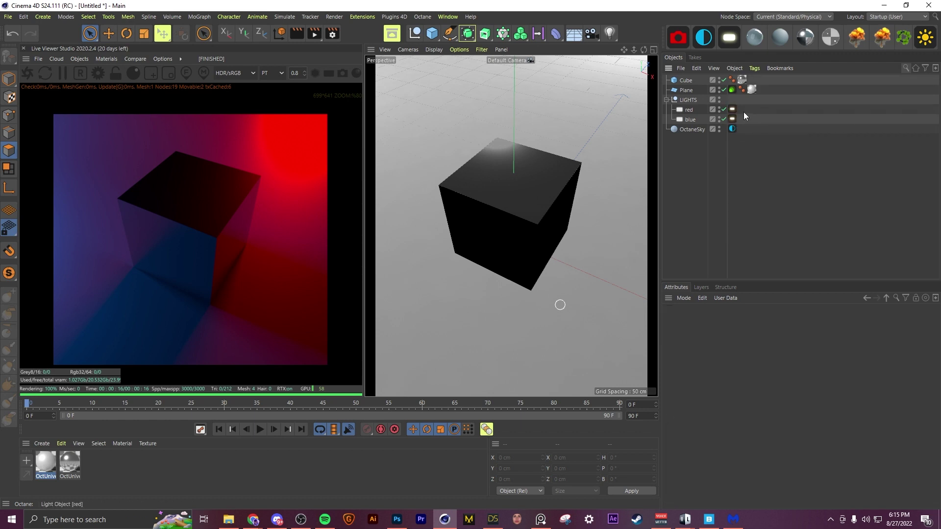
click(732, 119)
click(732, 109)
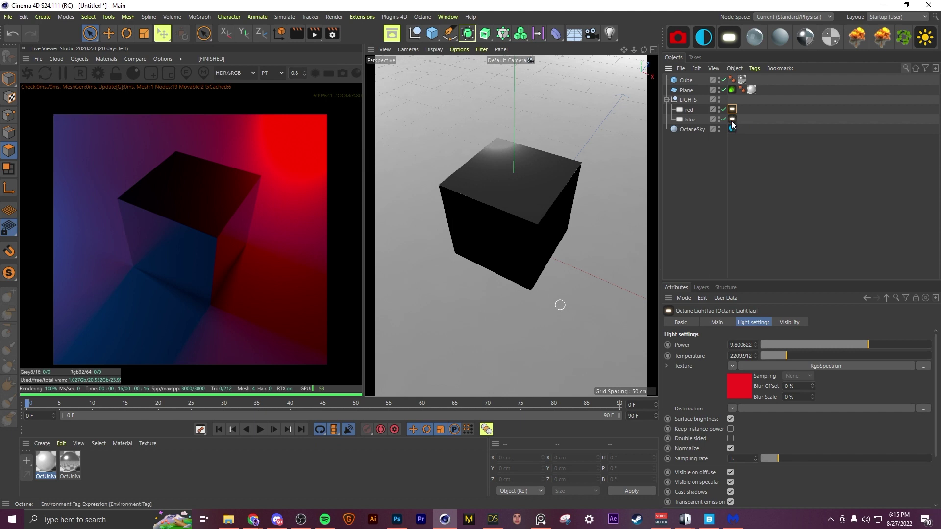
click(732, 109)
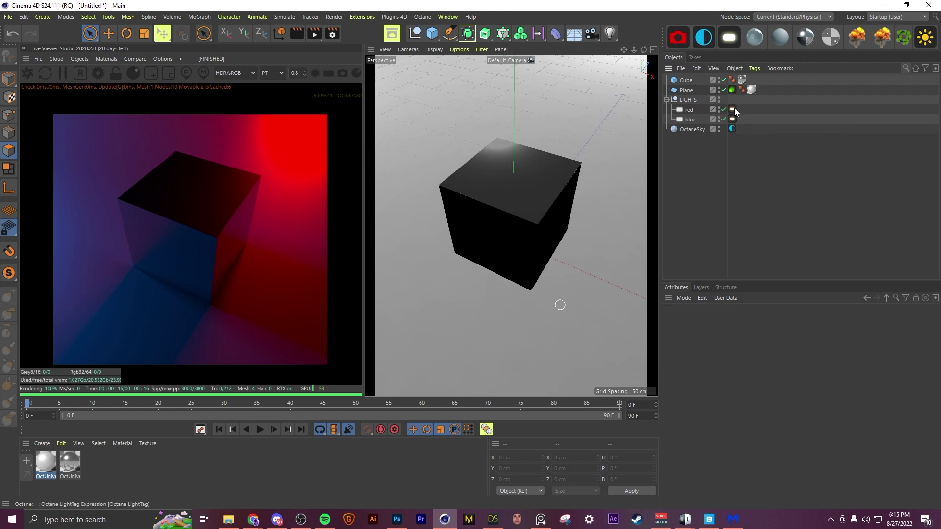
click(732, 110)
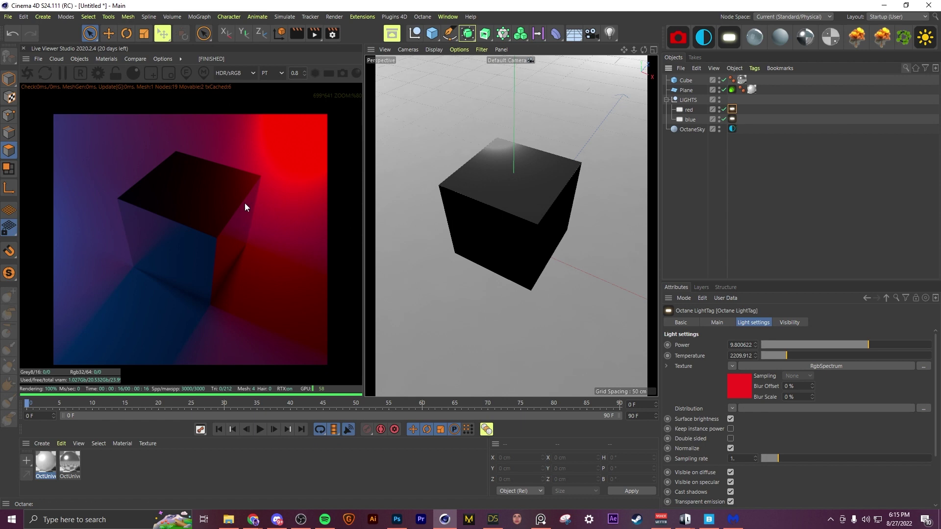
click(749, 116)
click(732, 110)
click(751, 104)
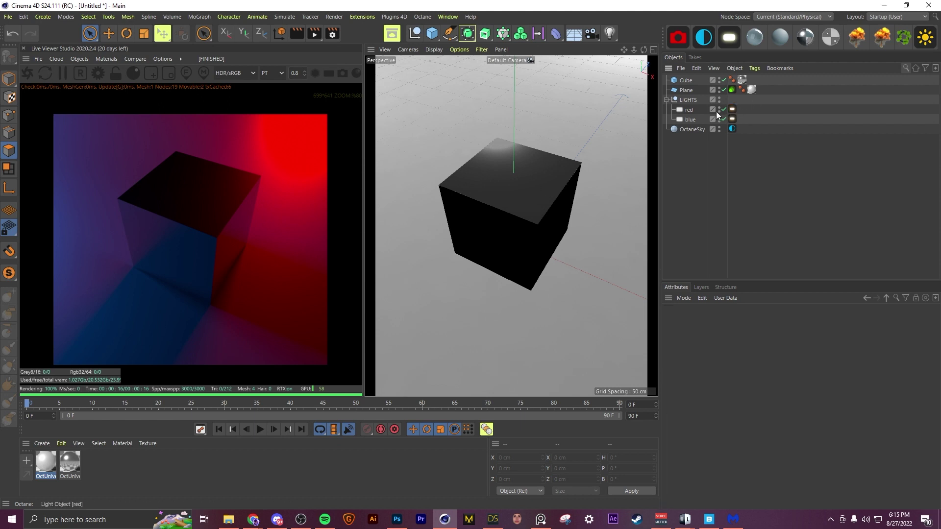
- Set the red light's Octane Light pass ID to 2
click(689, 110)
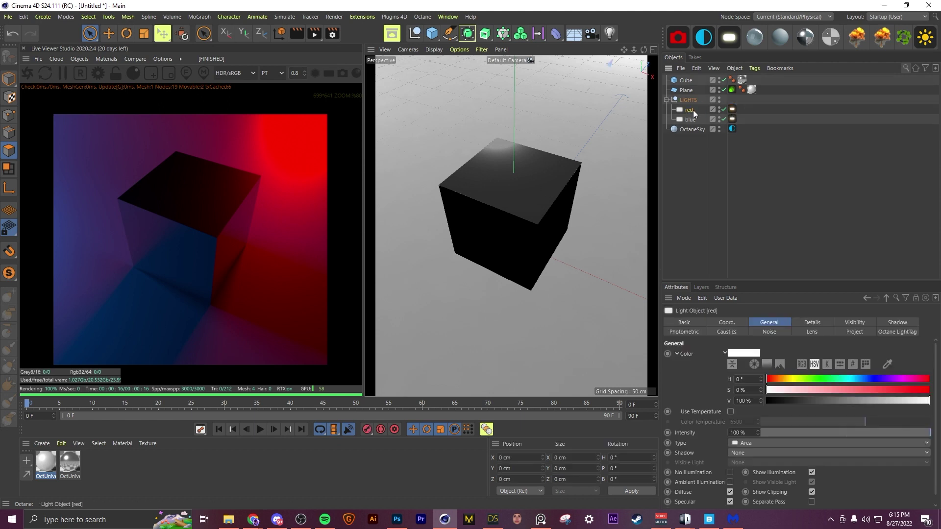
click(733, 109)
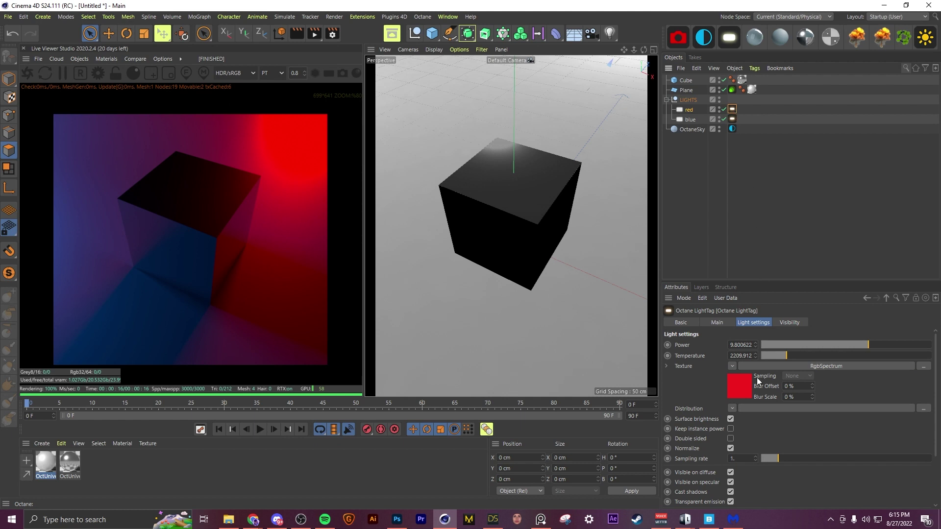
scroll(771, 480, down, 3)
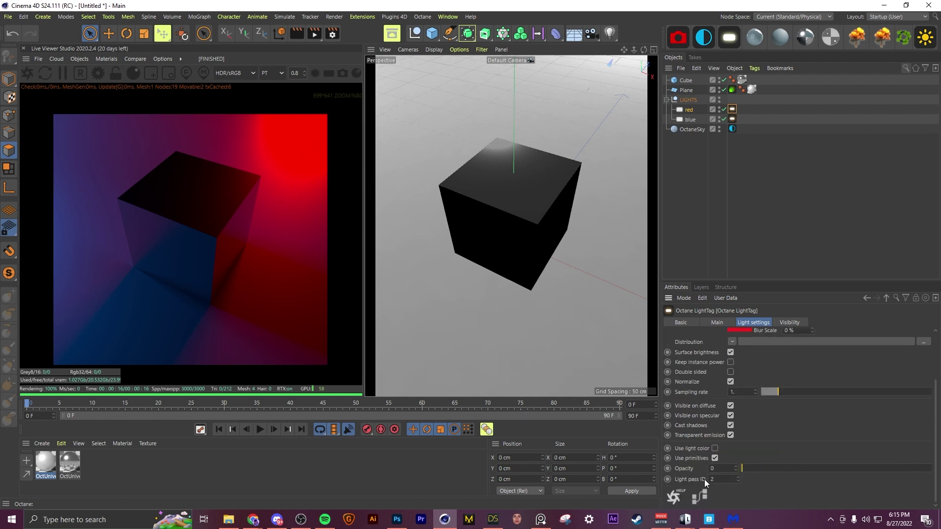
click(724, 479)
text(2)
key(BackSpace)
text(1)
key(Return)
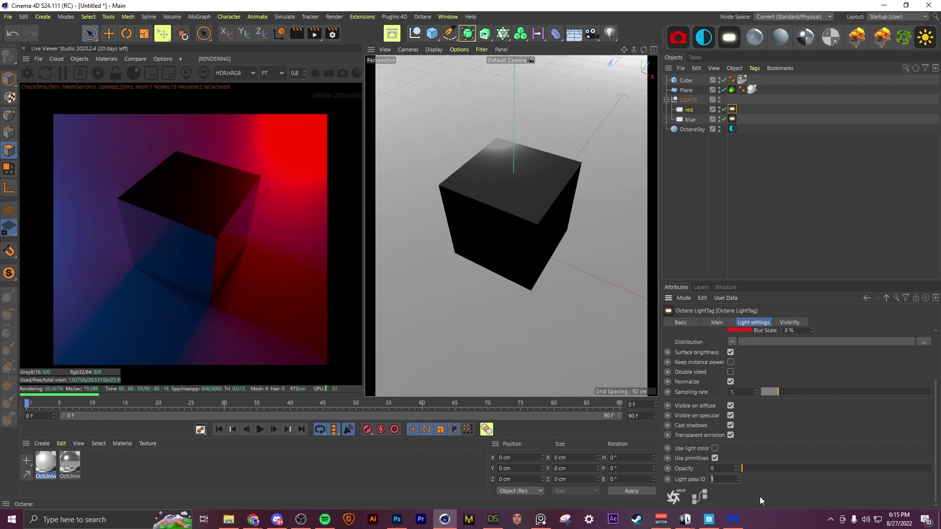
text(2)
key(Return)
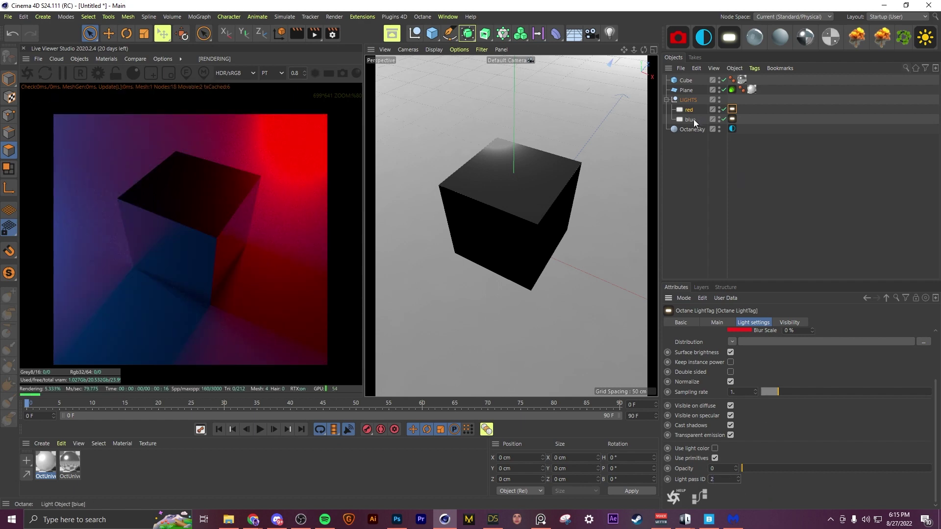
- Verify the blue and red lights' pass IDs, then select the Plane's Octane object tag
click(732, 119)
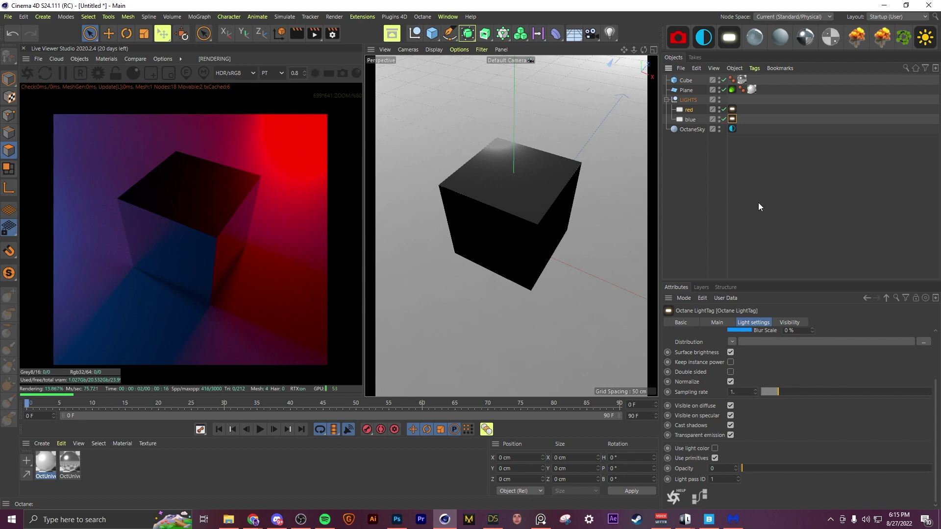
click(733, 110)
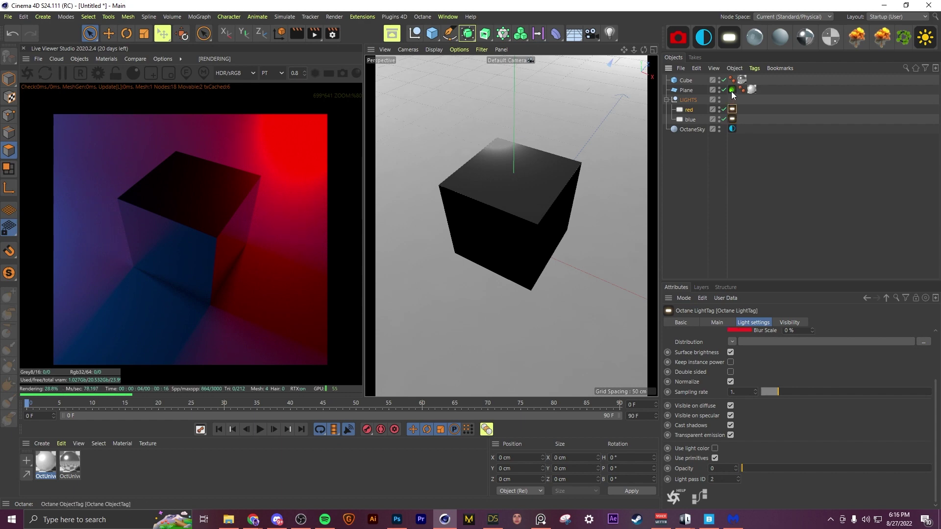
click(732, 91)
- Replace the Plane's old Octane tag with a new Octane ObjectTag via C4doctane Tags
key(Delete)
click(687, 91)
right_click(688, 93)
mouse_move(714, 63)
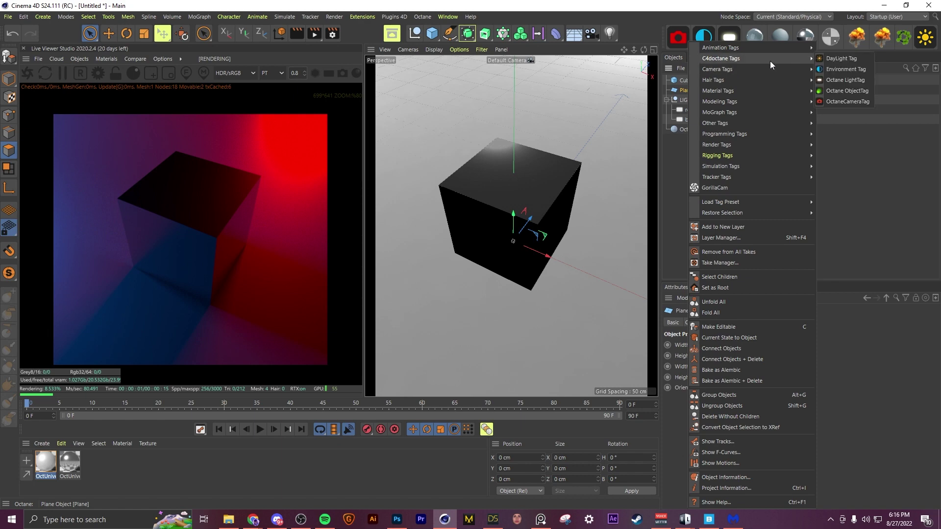
click(842, 91)
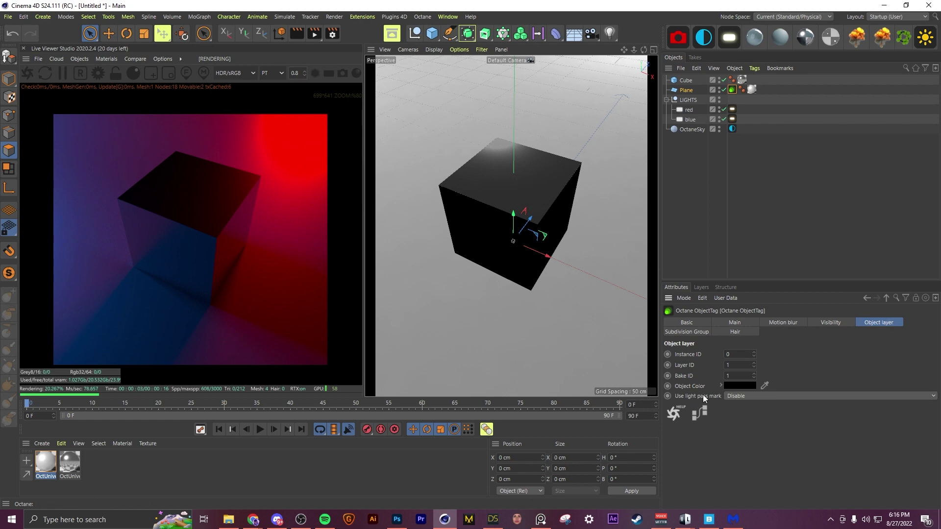
- Enable the Plane's light pass mask and exclude pass 2
click(754, 395)
click(754, 417)
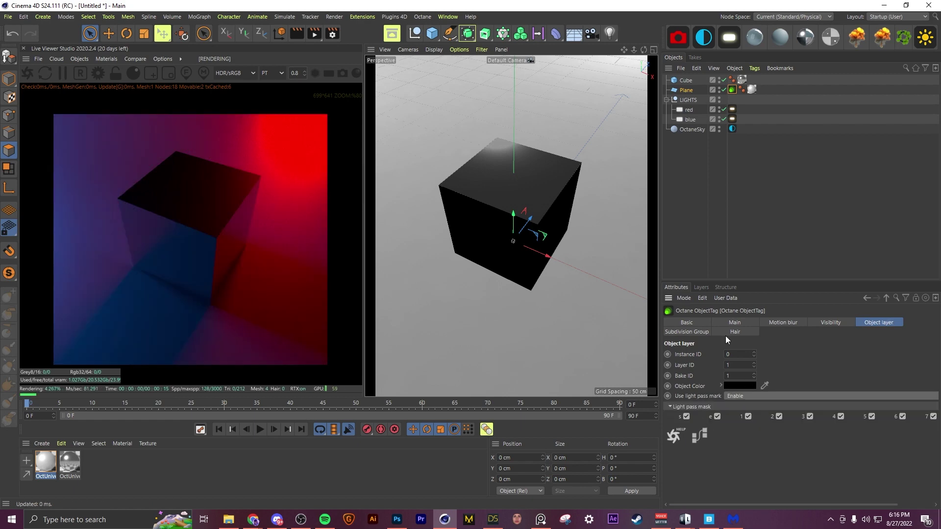
click(779, 416)
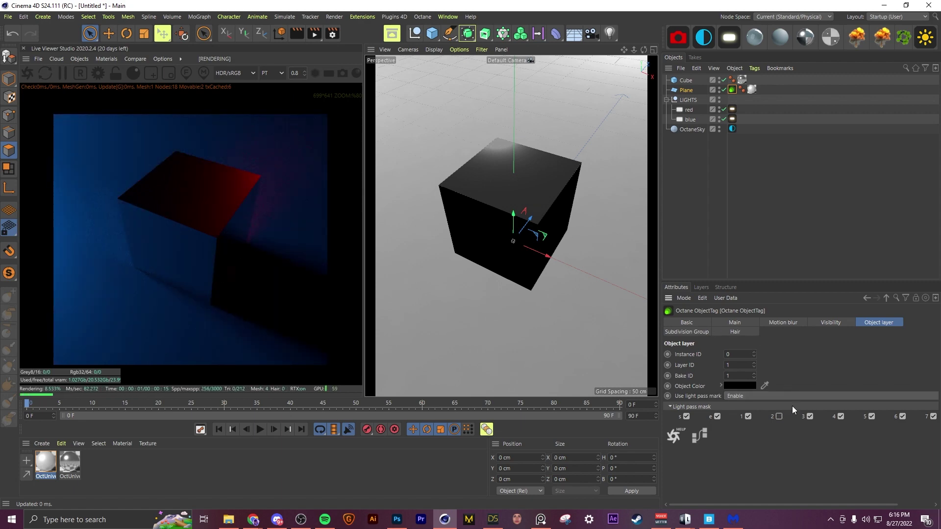
click(732, 109)
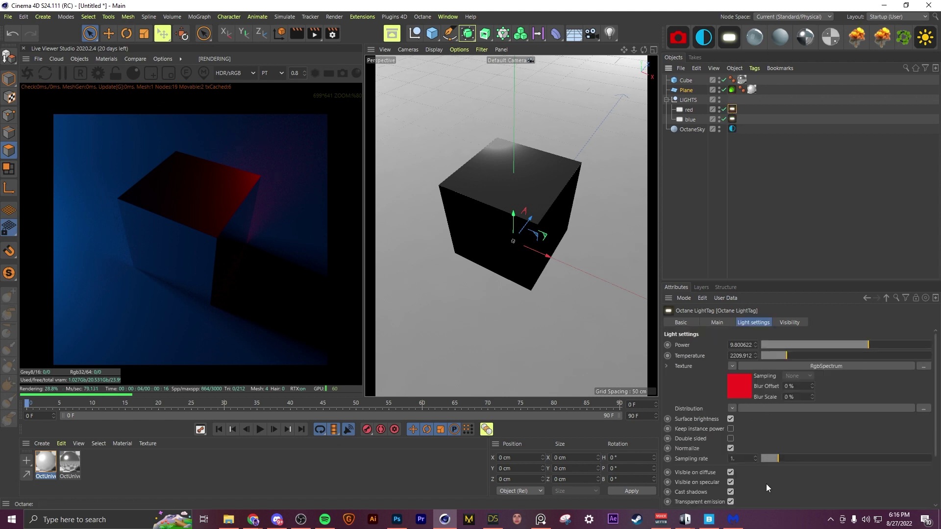
- Check the red light's pass ID, then toggle pass 2 off and on in the Plane's mask
scroll(765, 484, down, 3)
click(719, 480)
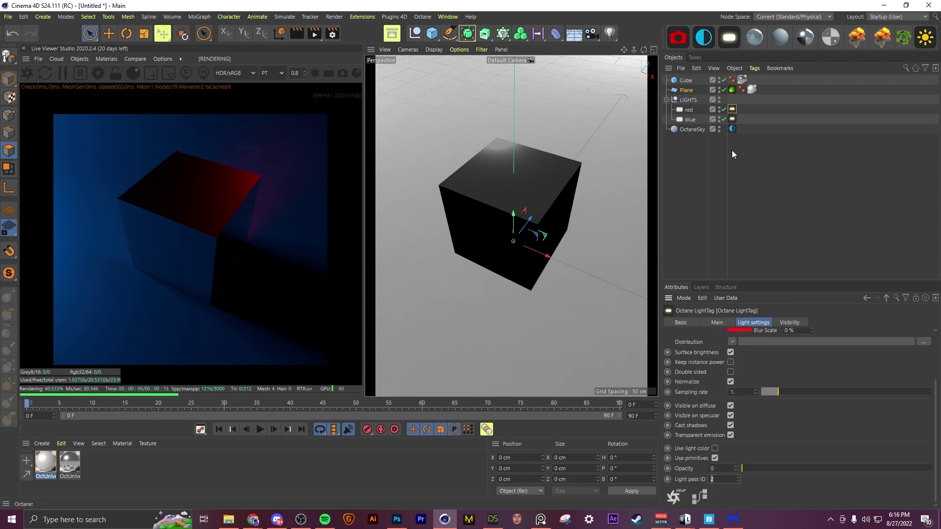
click(732, 90)
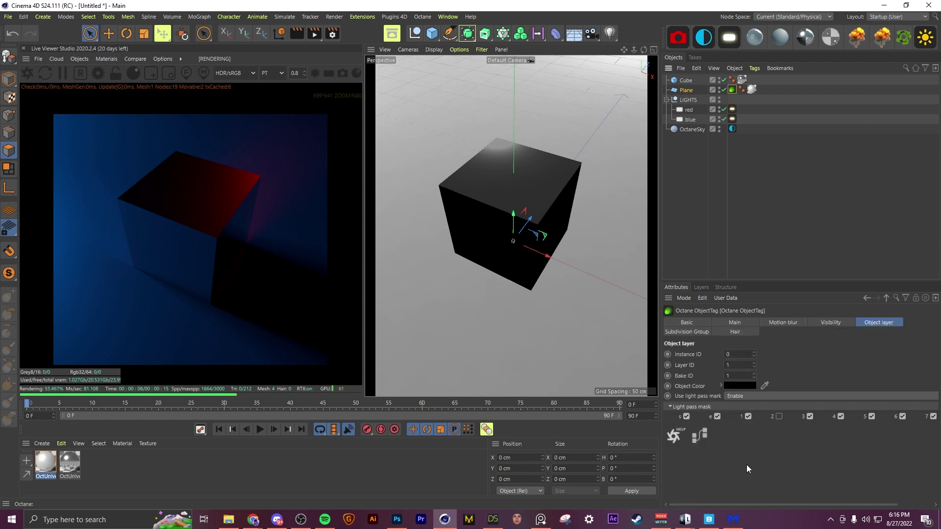
click(778, 417)
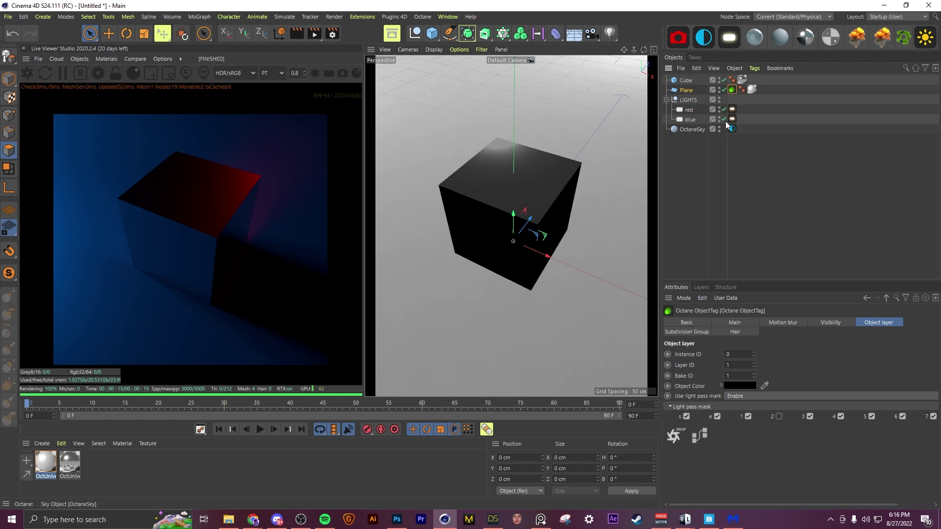
click(779, 416)
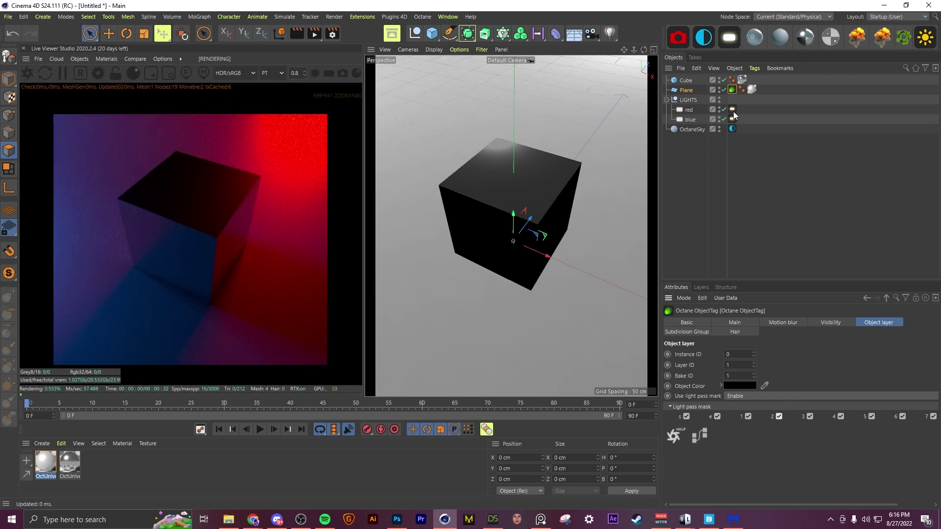
- Toggle passes 1 and 2 off and back on in the Plane's mask, leaving every pass enabled
click(732, 118)
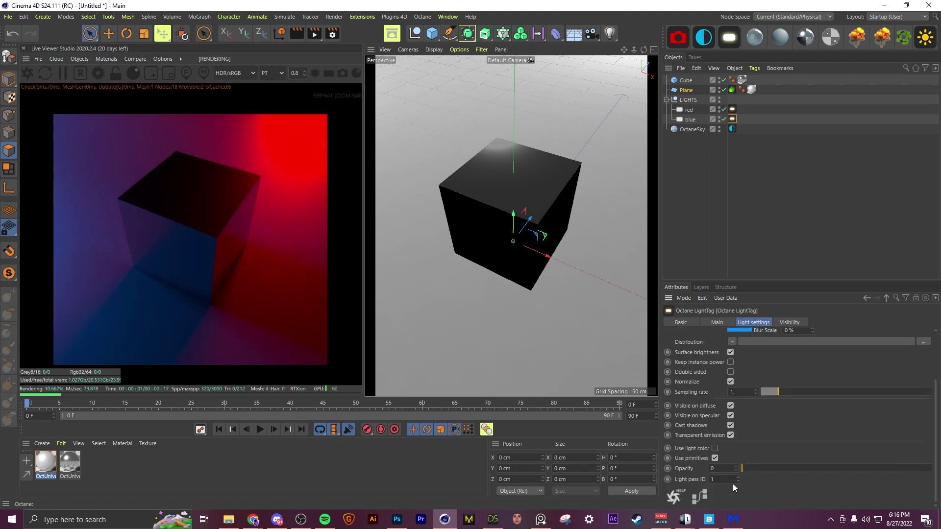
click(731, 89)
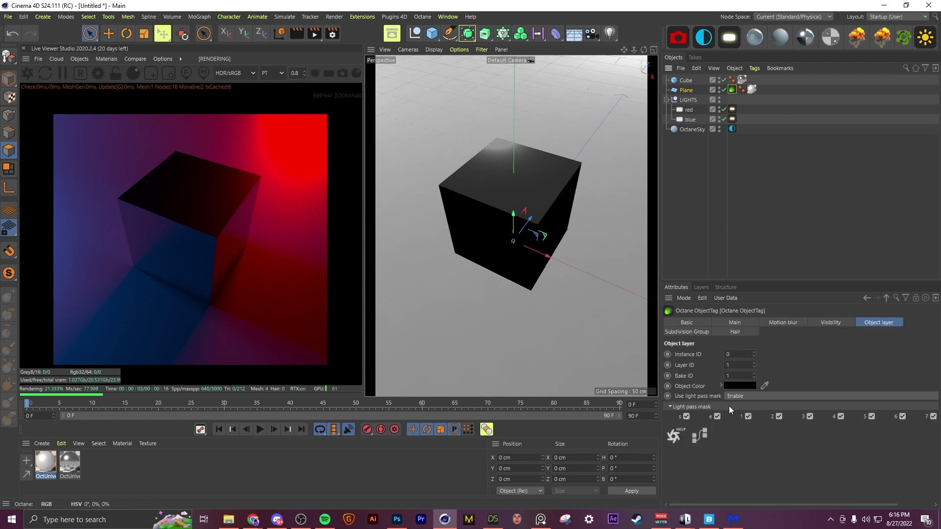
click(748, 415)
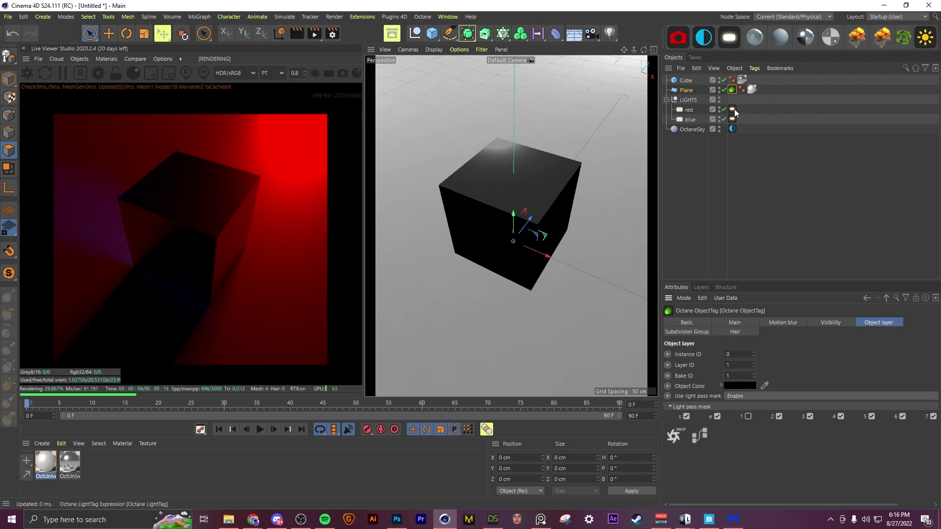
click(747, 416)
click(779, 416)
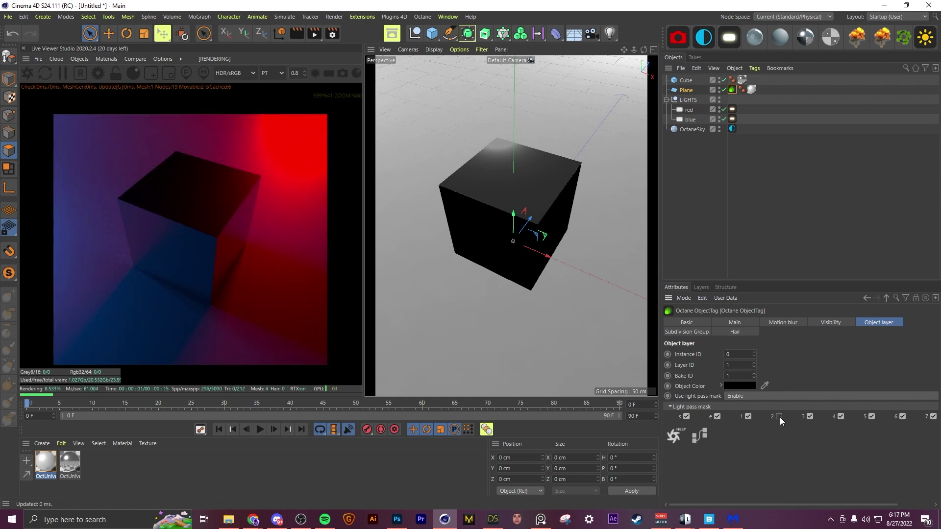
click(779, 416)
click(779, 416)
click(783, 101)
click(731, 90)
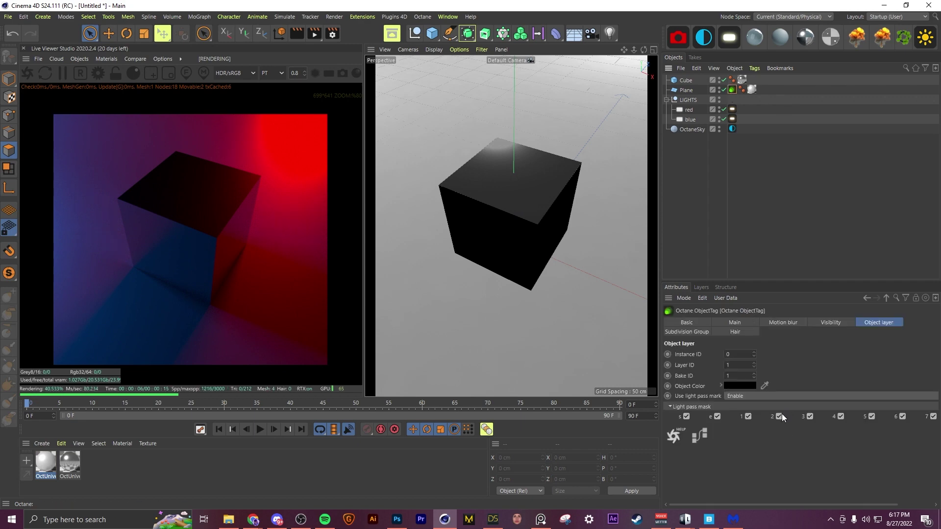
click(752, 174)
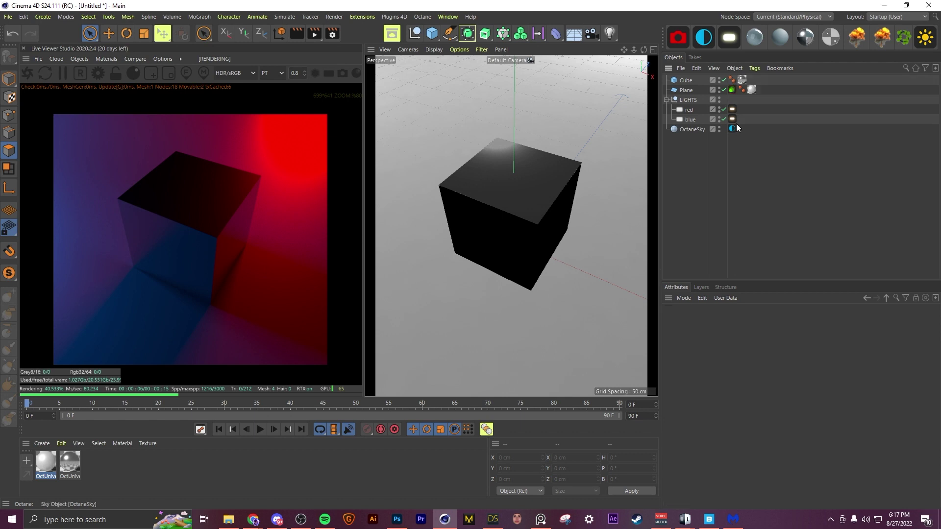
- Show the Plane's Octane tag Object layer settings and switch the red light off and back on
click(732, 90)
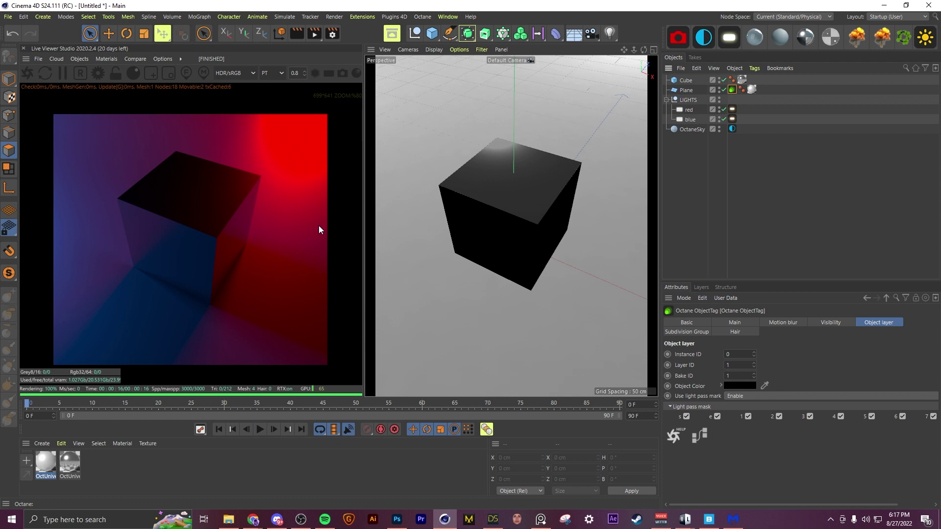
click(724, 109)
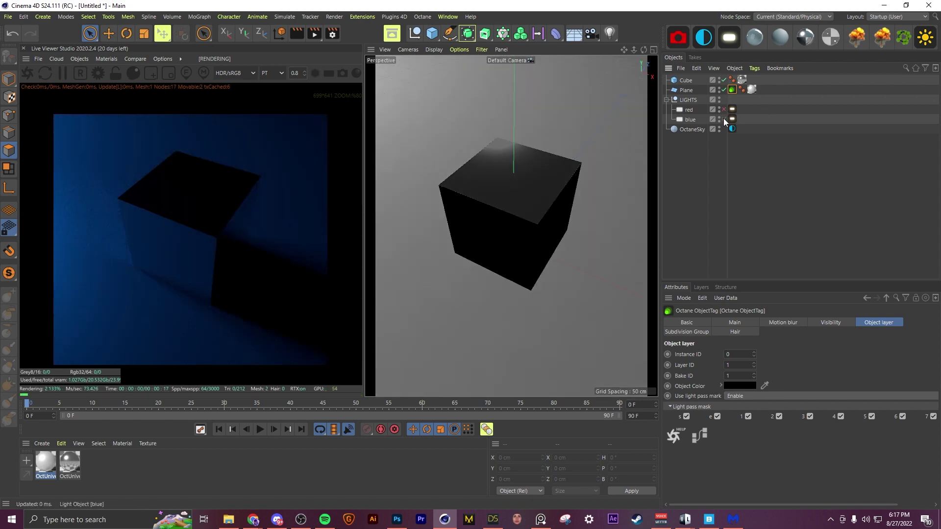
click(723, 118)
click(722, 110)
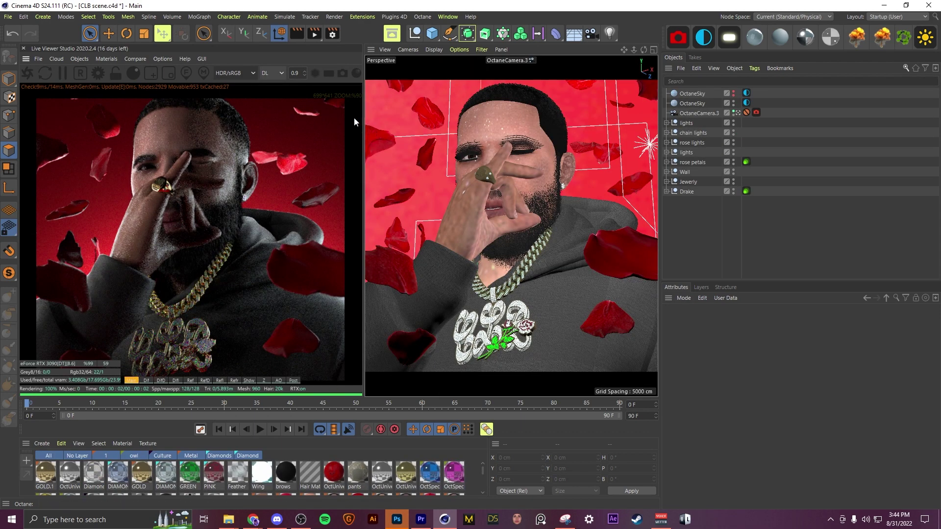
- In Octane Settings, compare the Directlighting and Pathtracing kernels, leaving Pathtracing selected
click(101, 75)
drag(139, 16, 510, 51)
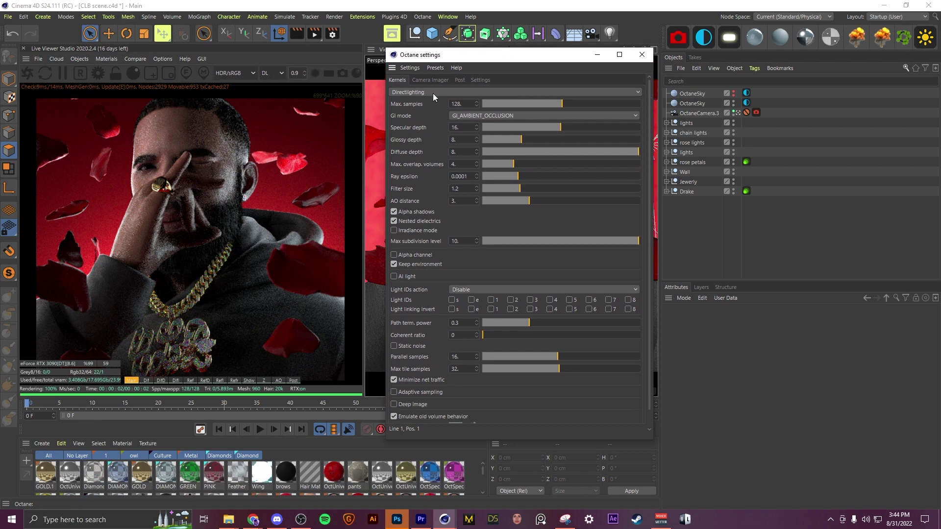
click(410, 93)
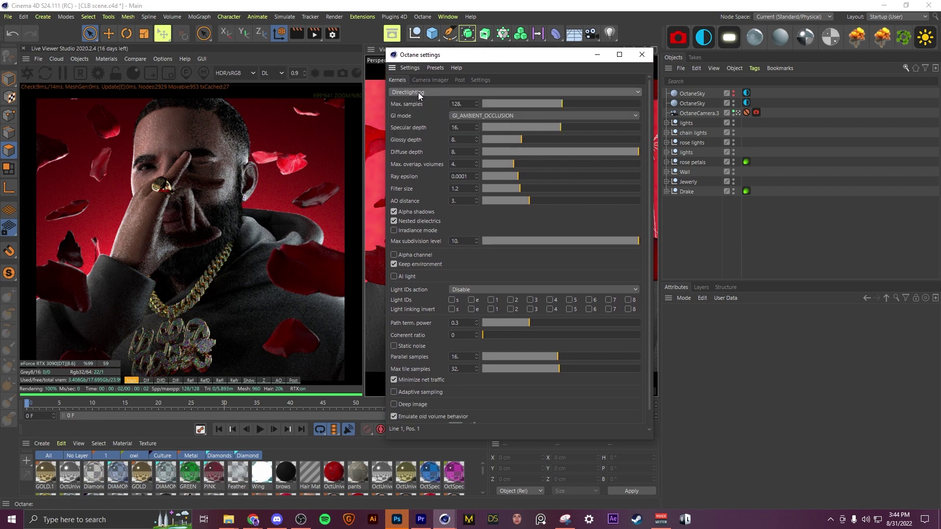
click(413, 93)
click(414, 93)
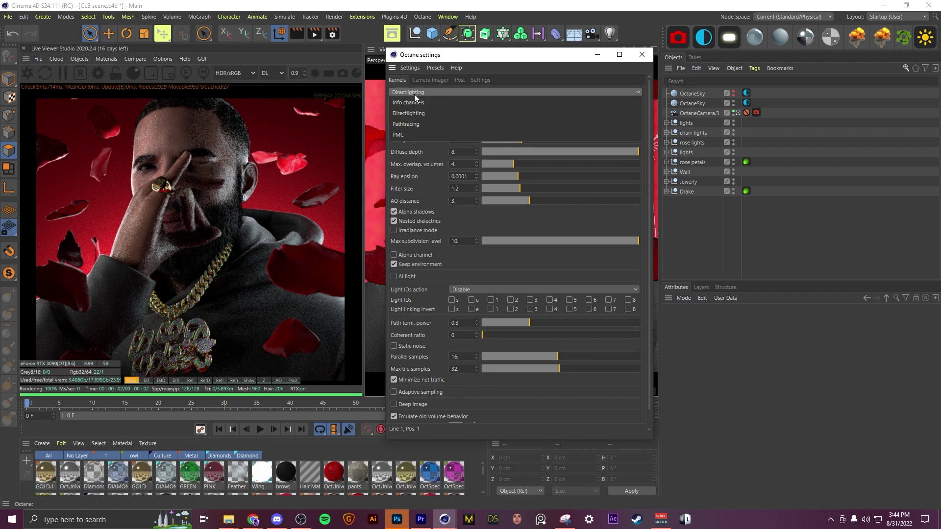
click(420, 123)
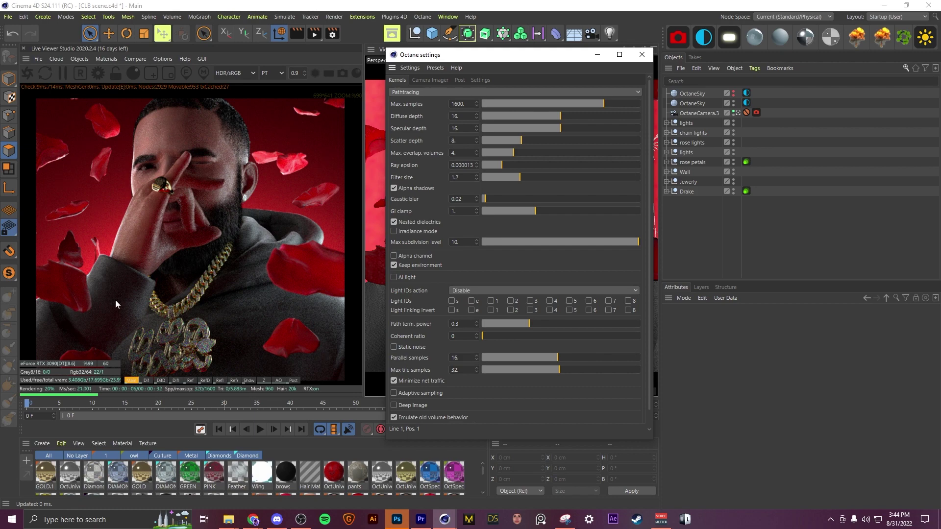
click(428, 92)
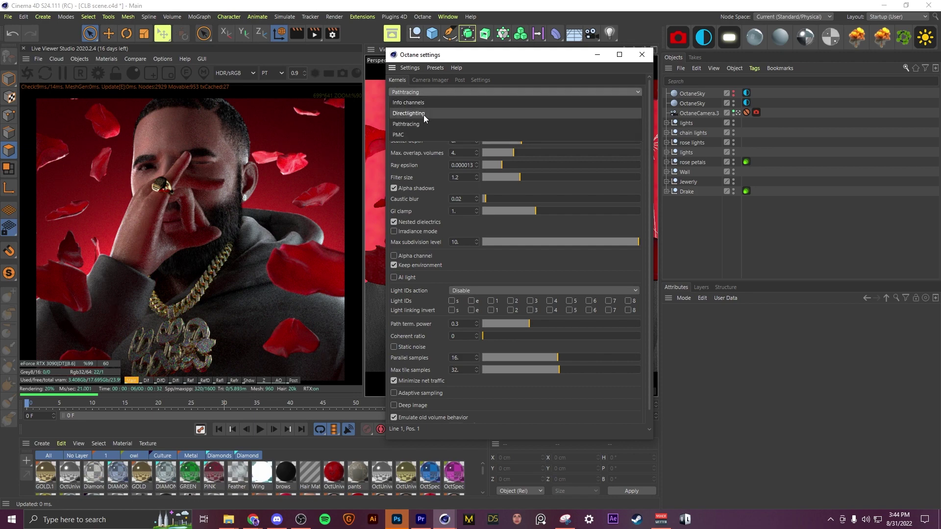
click(423, 115)
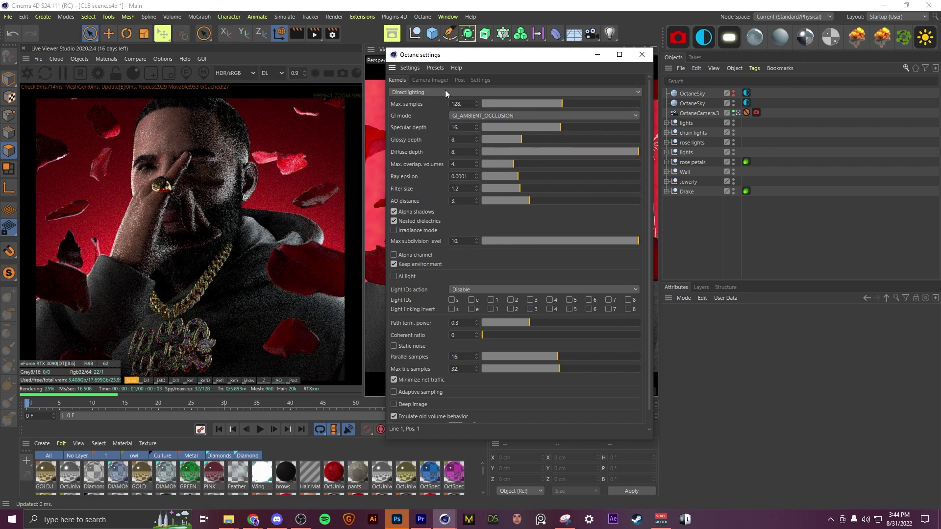
click(444, 91)
click(439, 122)
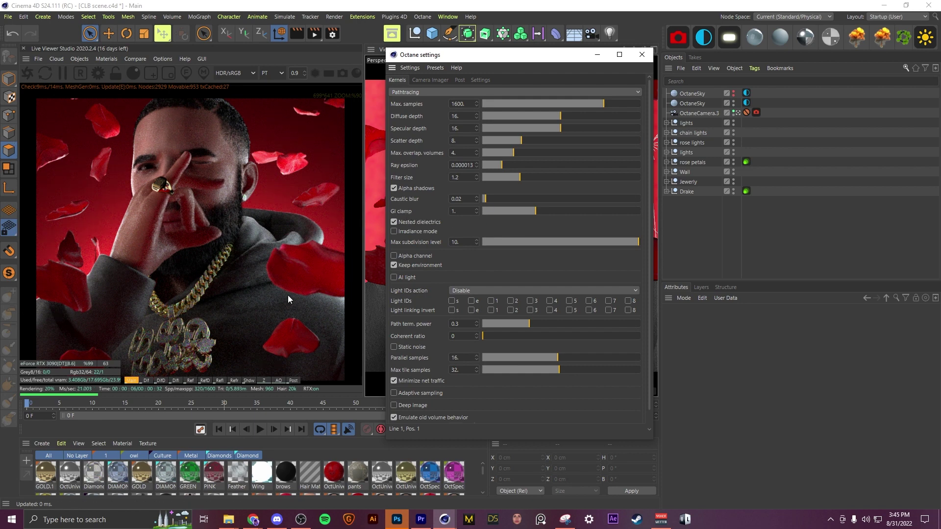
drag(539, 209, 695, 206)
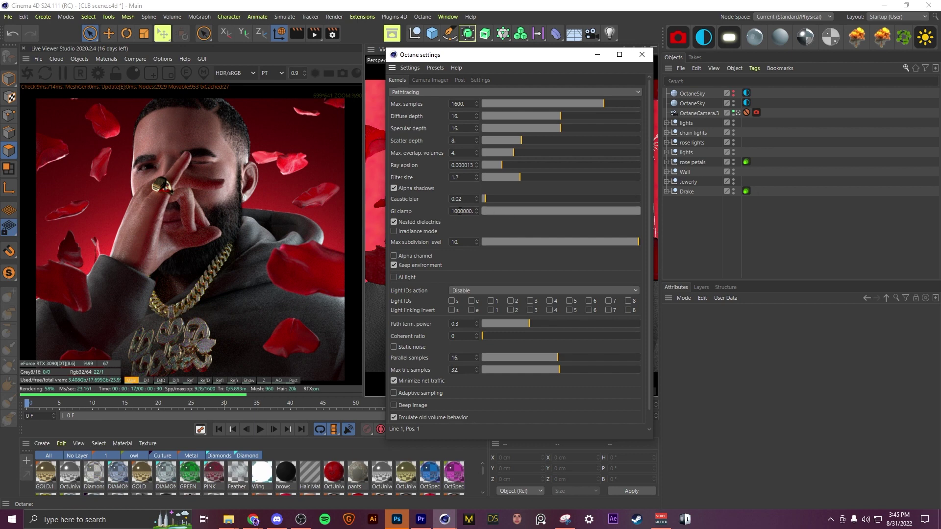
click(460, 212)
text(1)
key(Return)
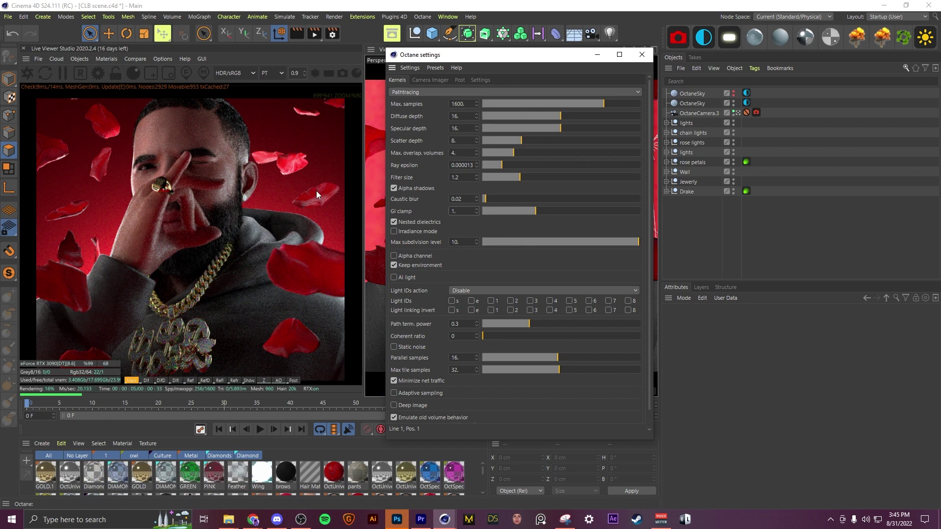
drag(485, 59, 460, 73)
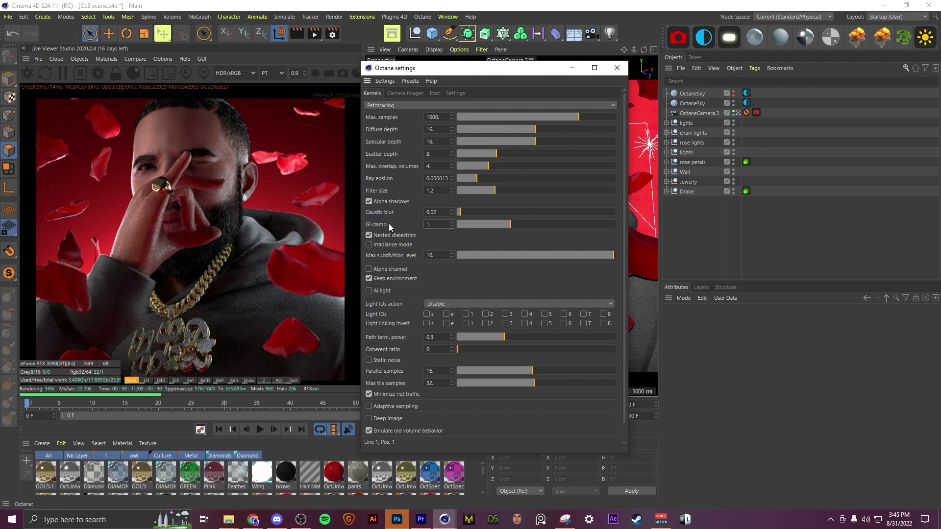
- Close Octane Settings and show the OctaneCamera tag's Camera Imager settings
click(616, 68)
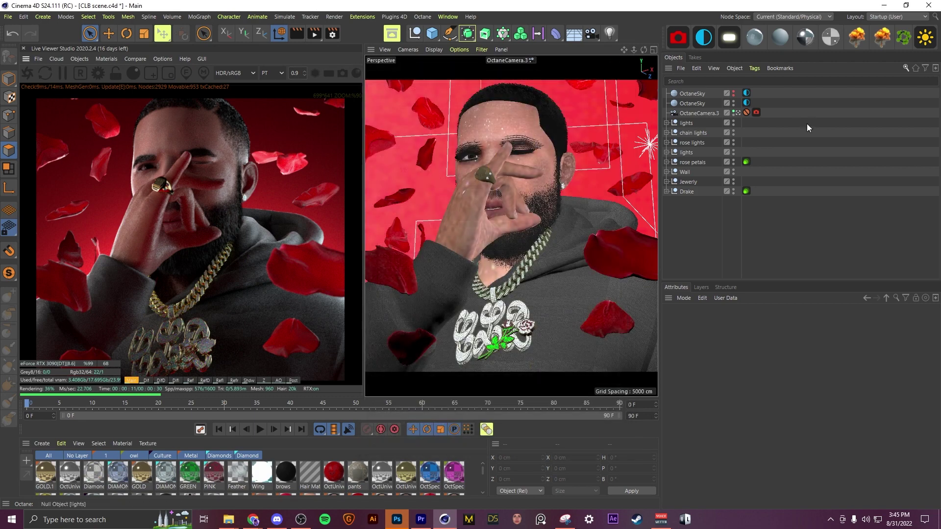
click(757, 112)
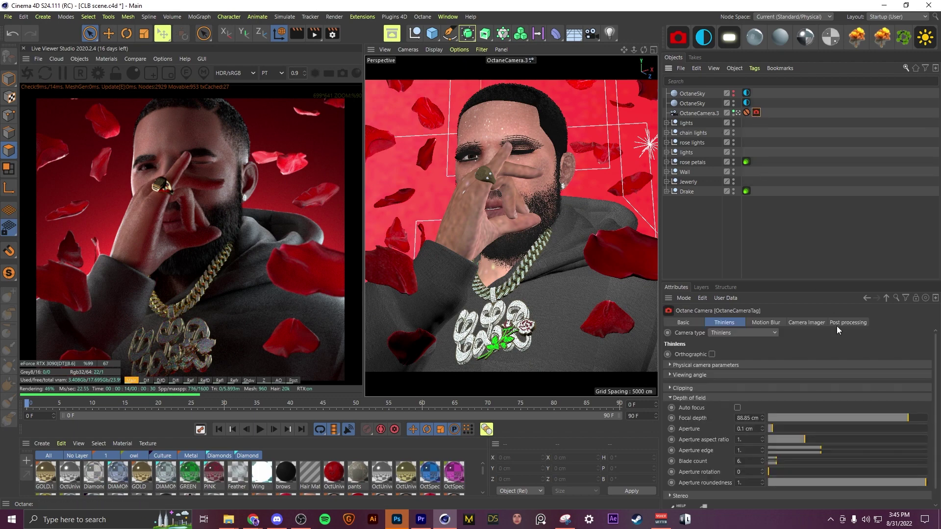
click(806, 323)
drag(789, 283, 776, 166)
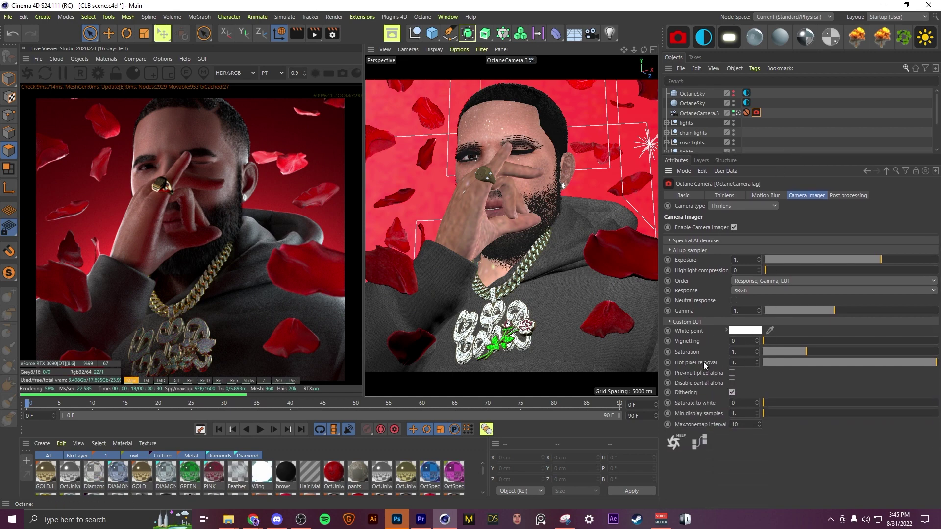
- Lock the live render and draw a render region zoomed on the chain and pendant
click(116, 73)
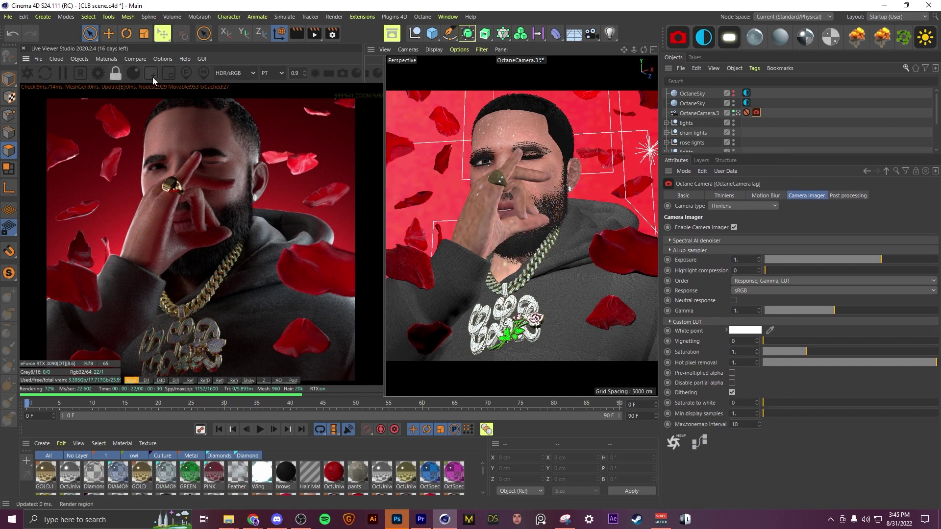
click(152, 74)
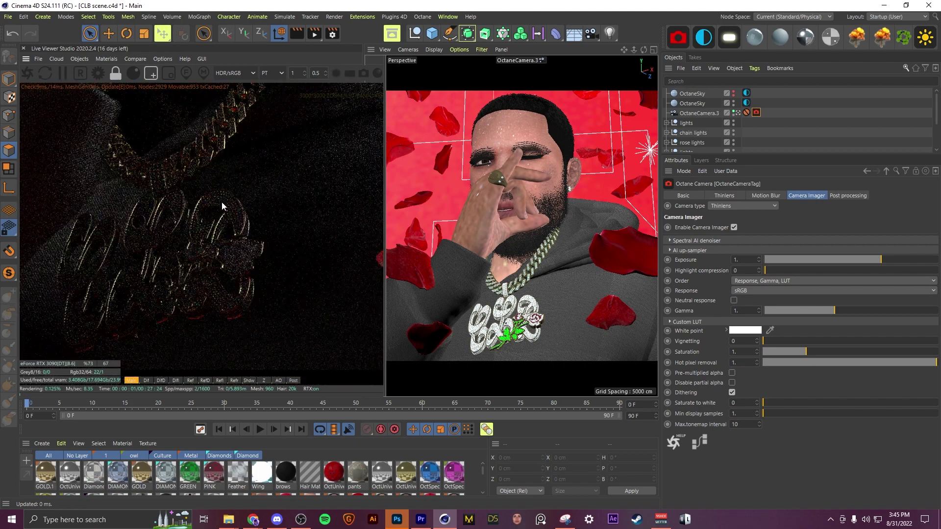
scroll(263, 157, up, 2)
mouse_move(54, 105)
mouse_down()
mouse_move(245, 284)
mouse_move(392, 358)
mouse_up()
scroll(294, 298, up, 2)
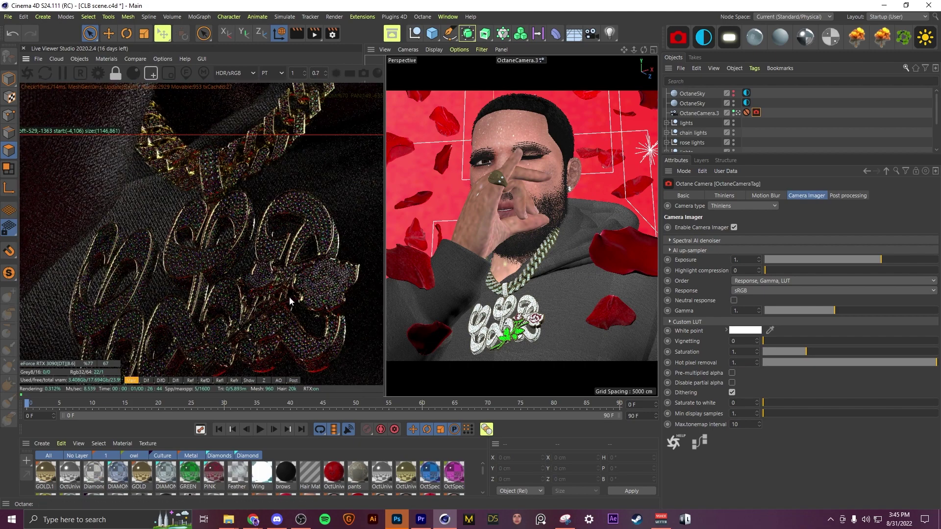
scroll(219, 225, up, 2)
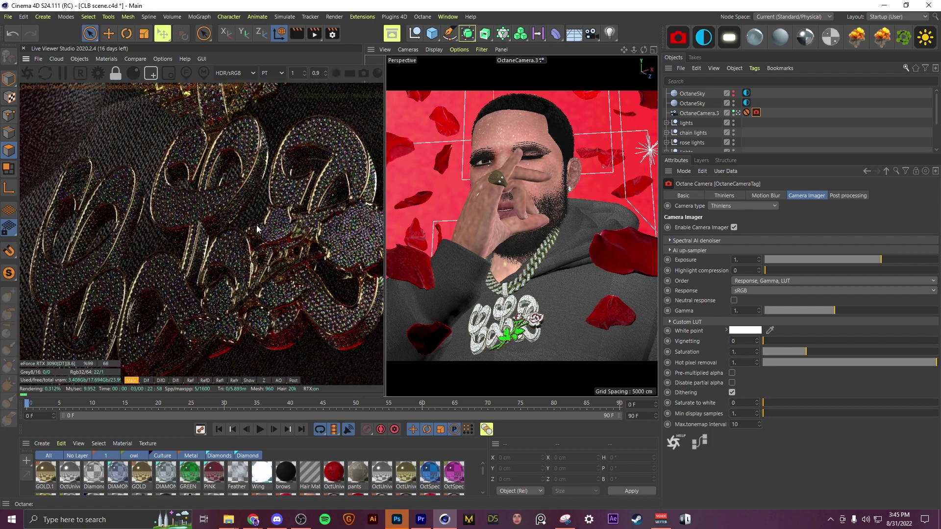
scroll(258, 229, up, 1)
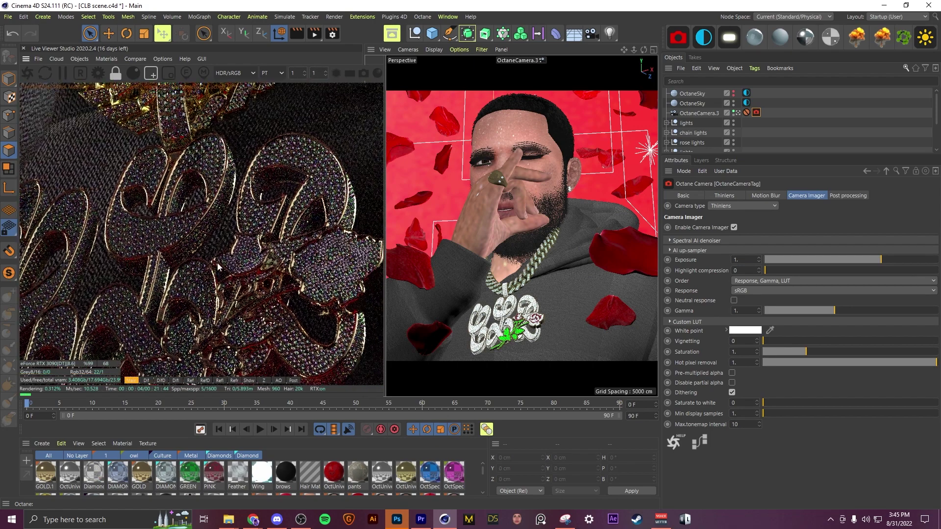
scroll(225, 250, down, 1)
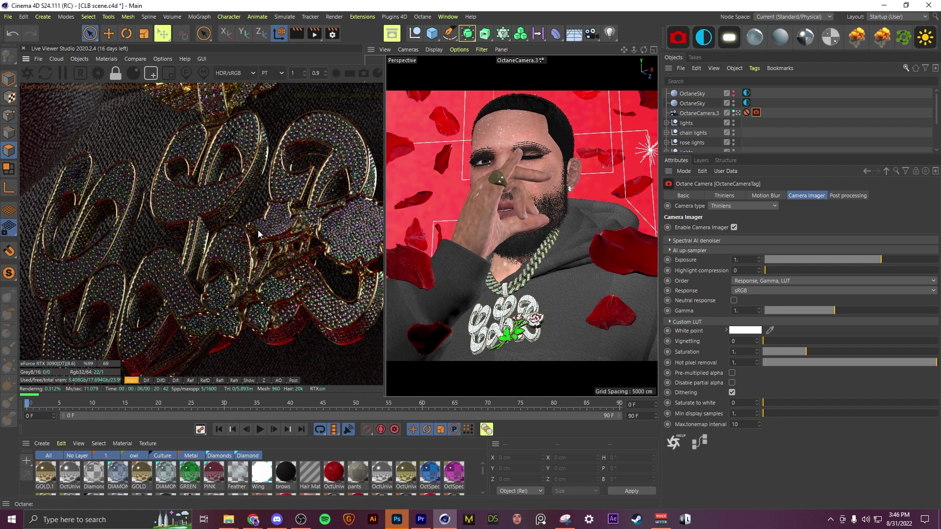
middle_drag(259, 233, 221, 248)
scroll(218, 204, down, 1)
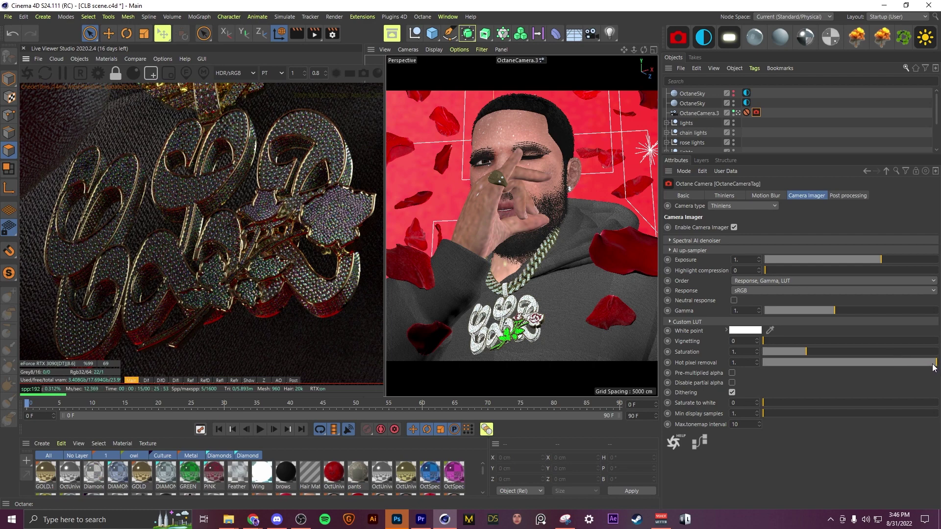
- Test Hot pixel removal values, settling at about 0.31
drag(932, 369, 775, 368)
scroll(235, 166, up, 3)
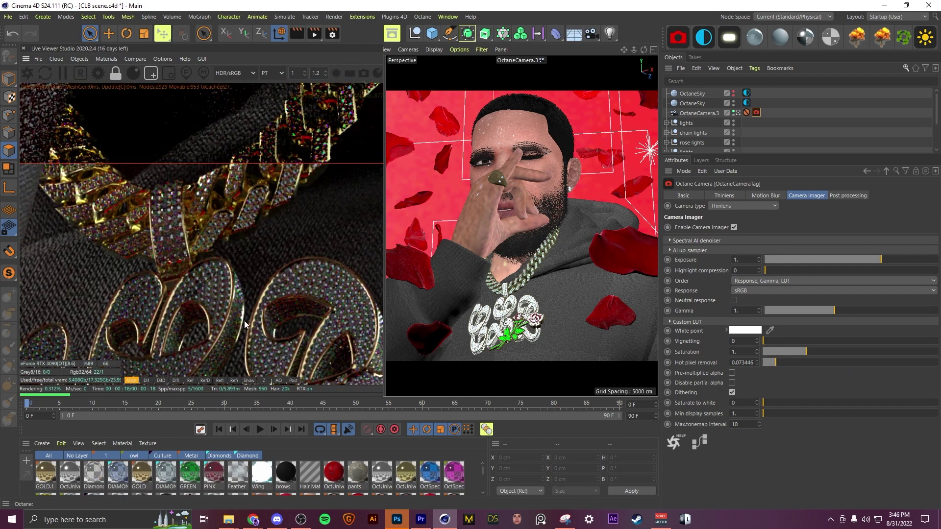
middle_drag(245, 315, 256, 170)
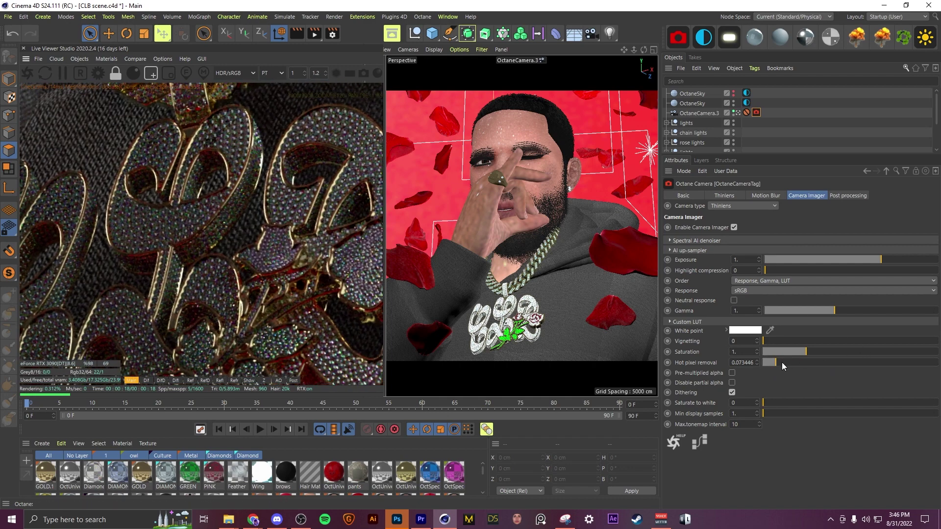
drag(782, 366, 936, 360)
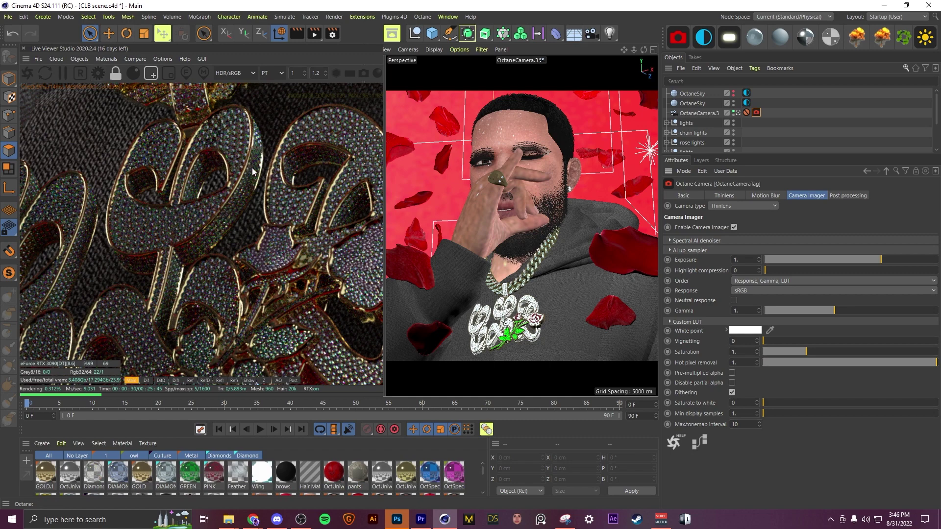
drag(839, 363, 818, 363)
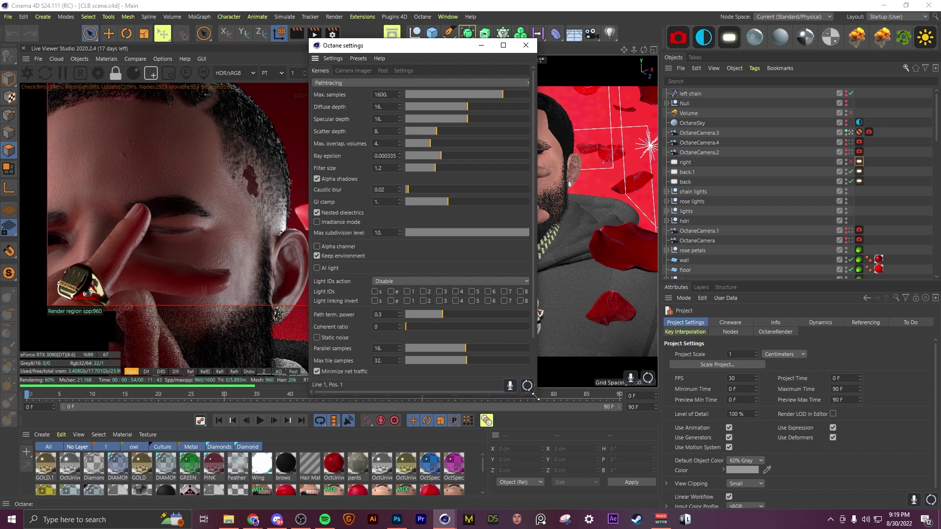
- Enlarge and reposition the Octane Settings window and frame the face in the live render
drag(536, 398, 554, 432)
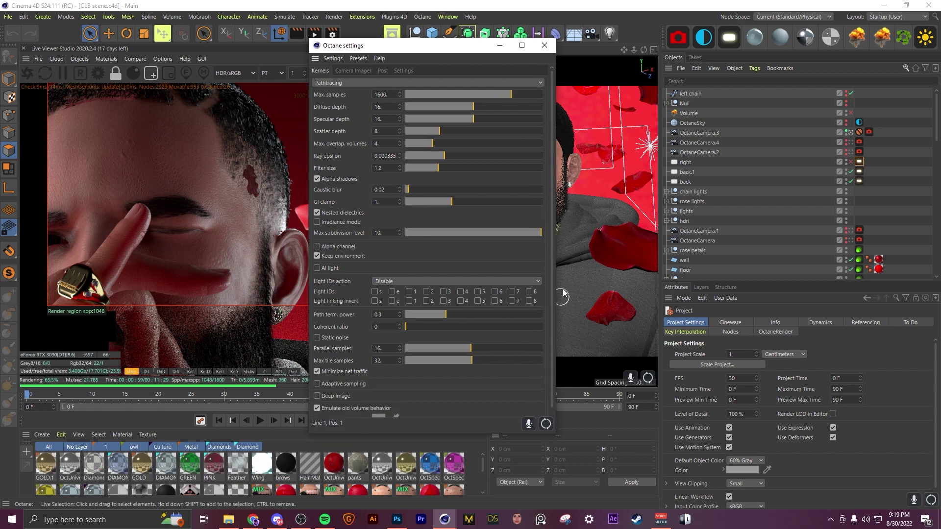
drag(415, 47, 522, 60)
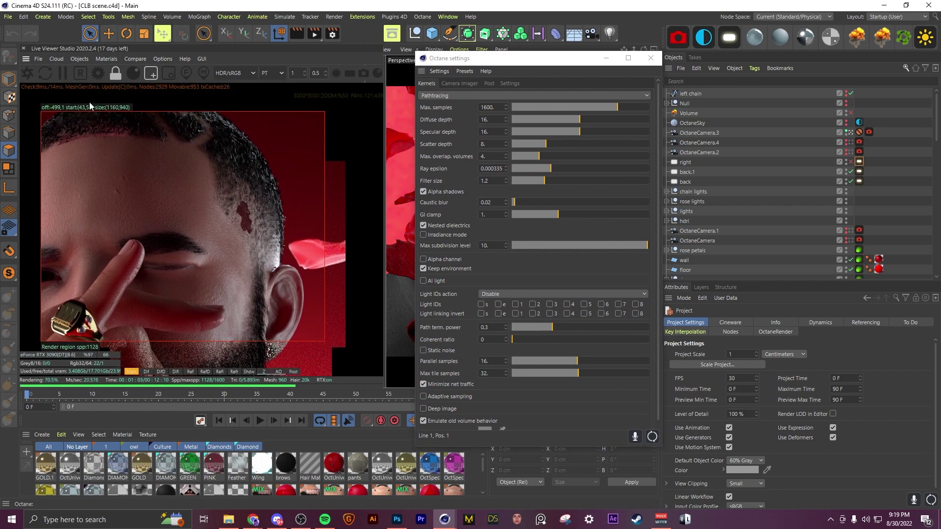
middle_drag(165, 139, 197, 177)
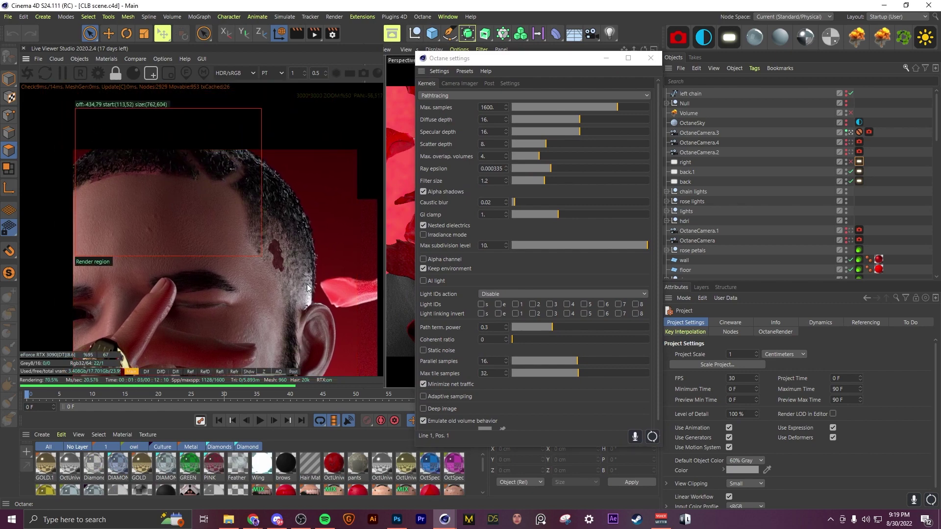
drag(305, 282, 368, 366)
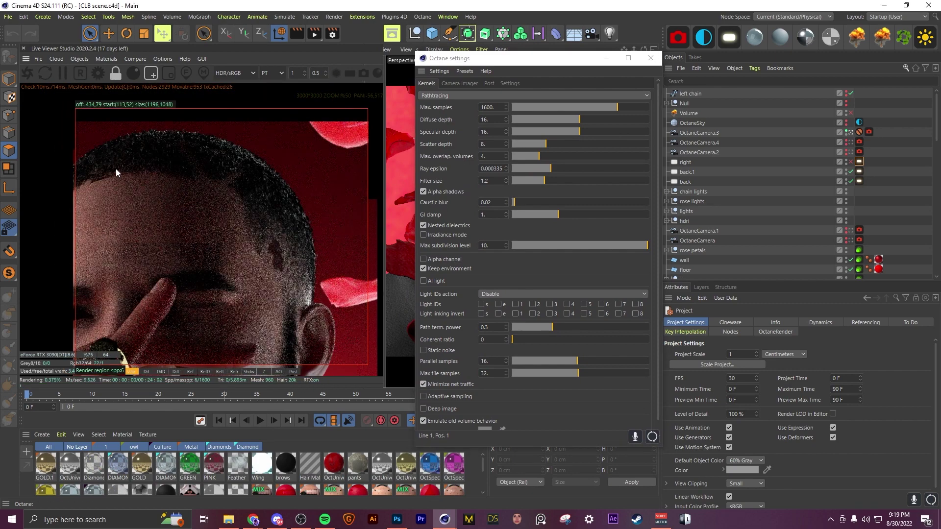
middle_drag(189, 319, 196, 283)
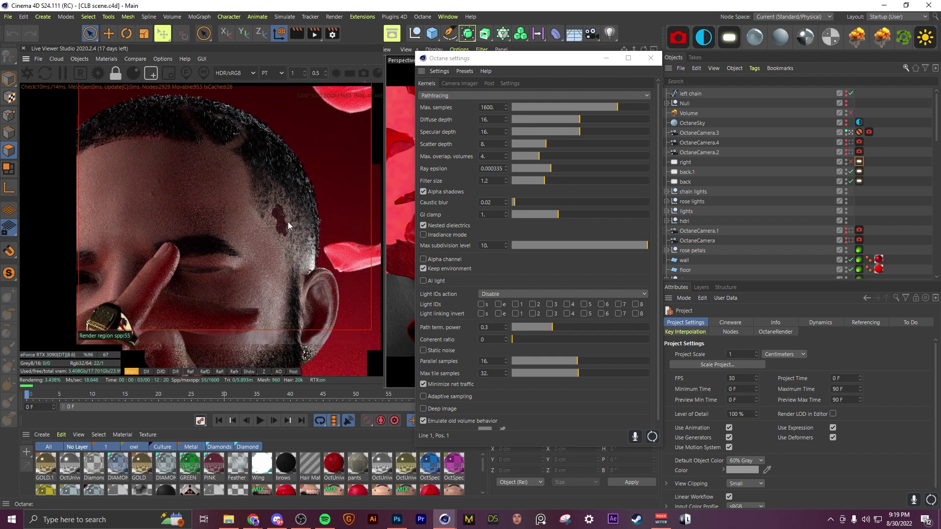
middle_drag(239, 180, 286, 207)
drag(468, 60, 429, 65)
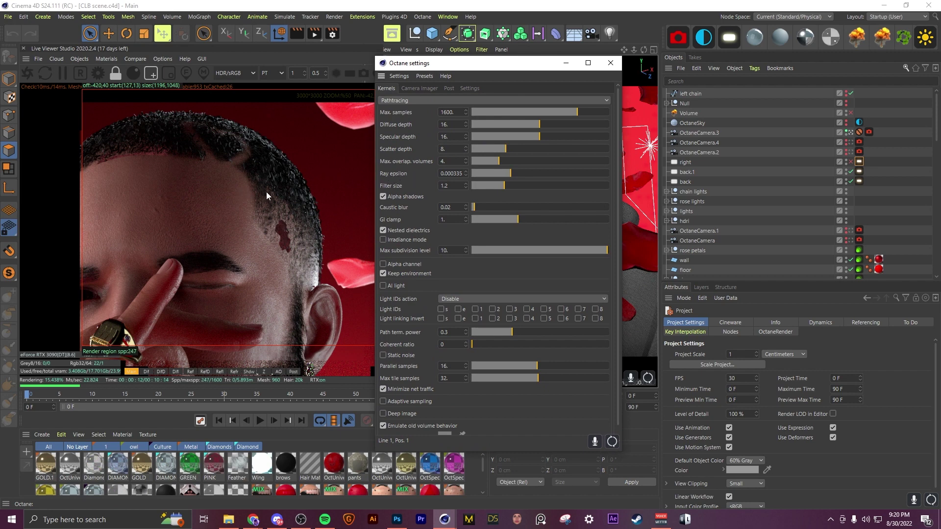
middle_drag(266, 191, 268, 198)
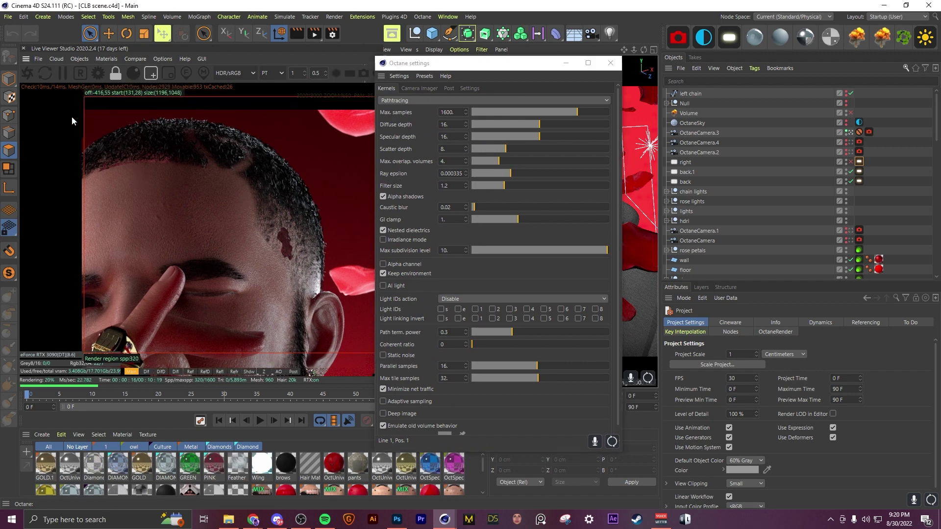
- Draw a render region around the head and zoom in on the forehead and hairline
drag(68, 112, 346, 322)
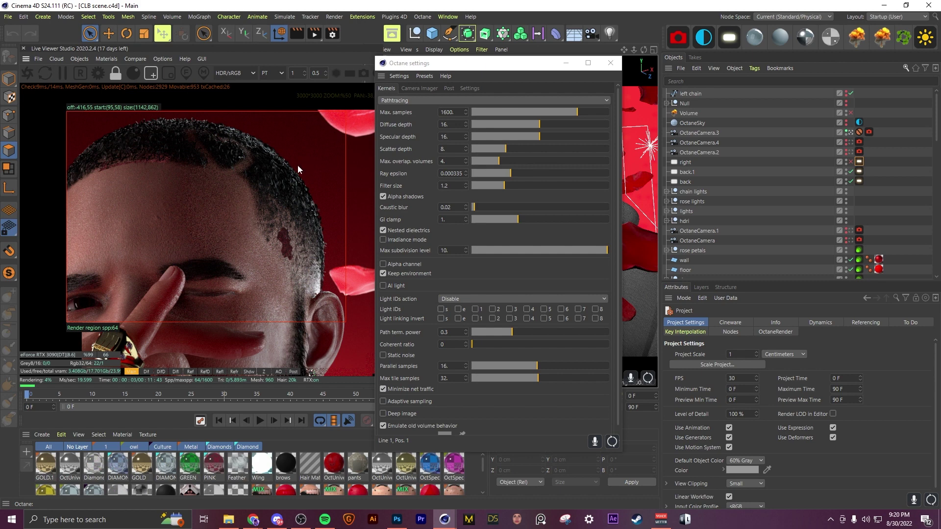
scroll(288, 237, up, 1)
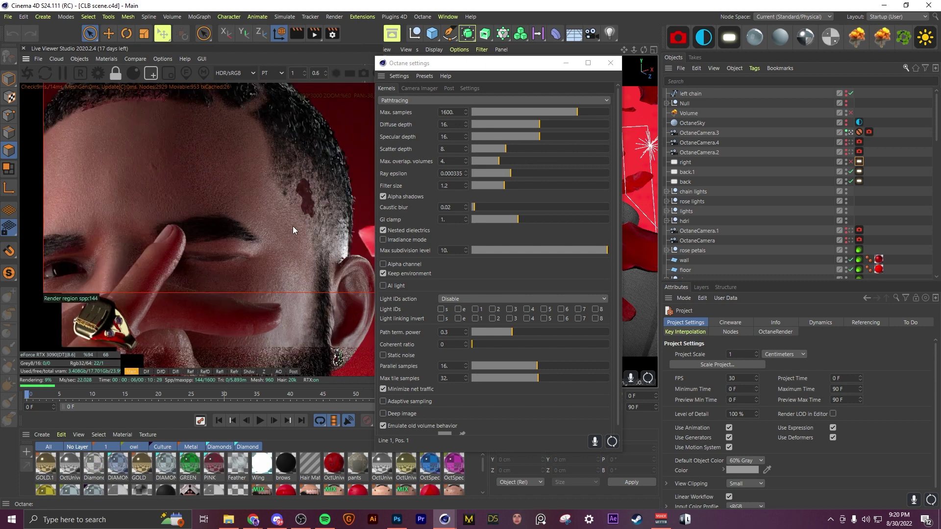
middle_drag(311, 194, 305, 234)
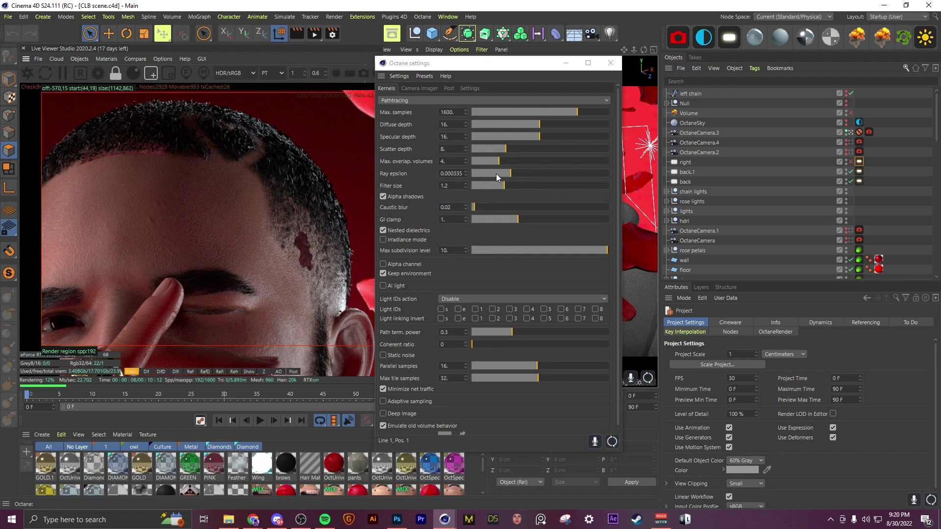
scroll(321, 240, up, 3)
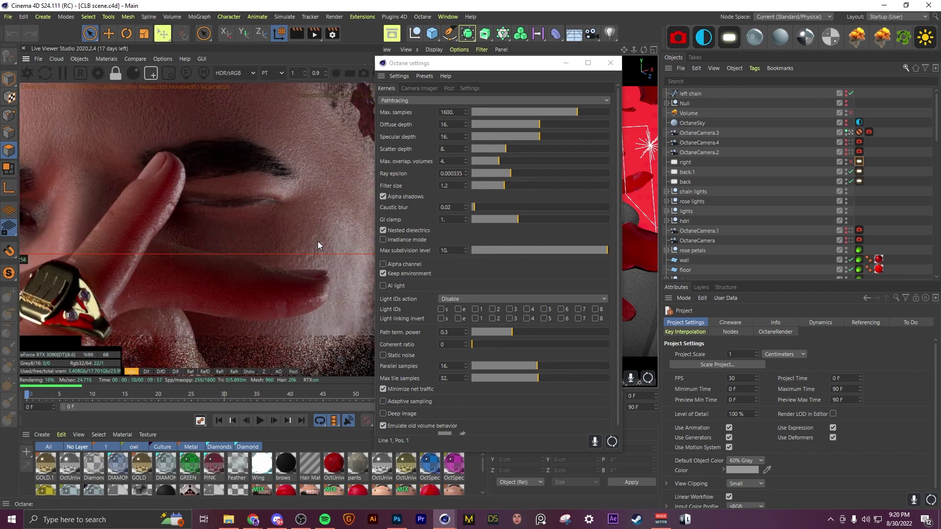
middle_drag(321, 242, 264, 219)
middle_drag(286, 312, 267, 238)
scroll(277, 304, up, 1)
middle_drag(277, 305, 202, 245)
scroll(205, 190, up, 1)
middle_drag(205, 192, 229, 209)
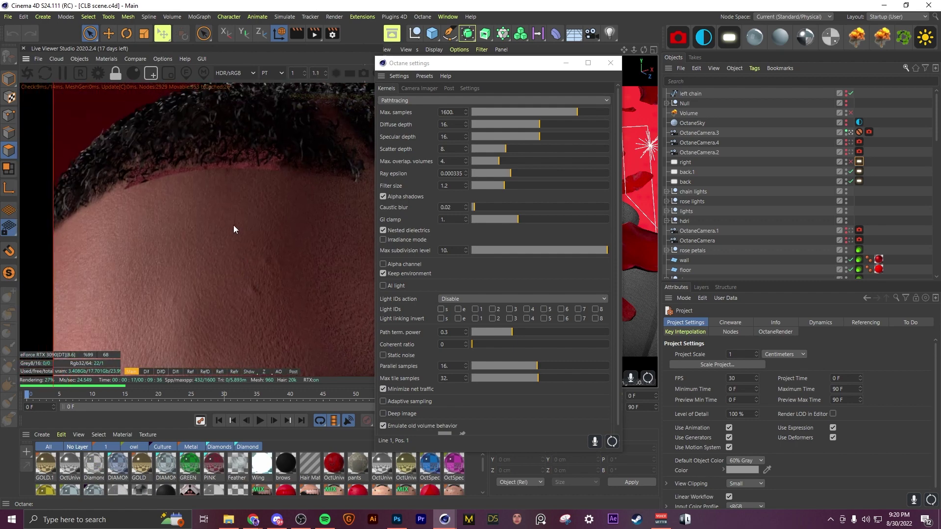
middle_drag(178, 172, 263, 235)
scroll(189, 187, down, 2)
scroll(240, 182, down, 1)
middle_drag(240, 185, 307, 189)
scroll(315, 175, up, 1)
- Test Ray epsilon values such as 0.000062 and 0.000027 to clear the forehead artefacts
drag(510, 174, 499, 174)
middle_drag(254, 210, 203, 172)
scroll(259, 179, up, 1)
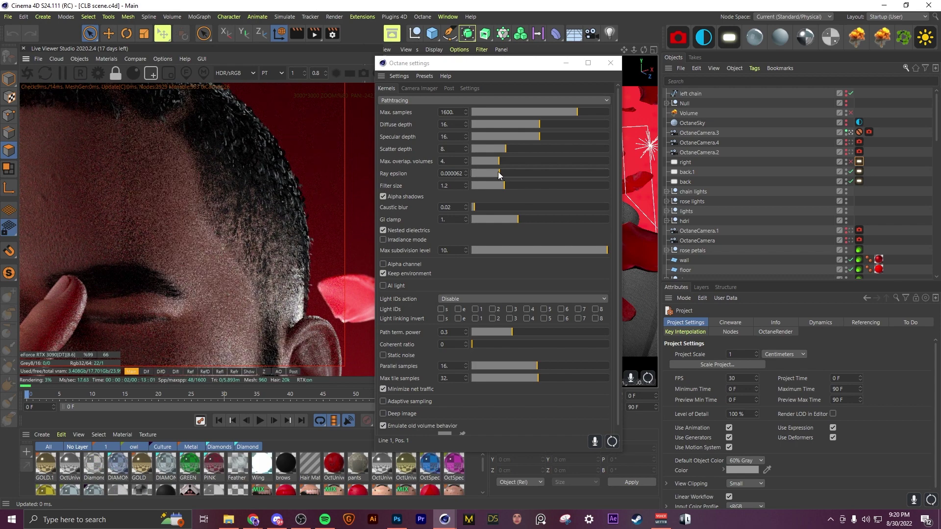
drag(495, 172, 493, 172)
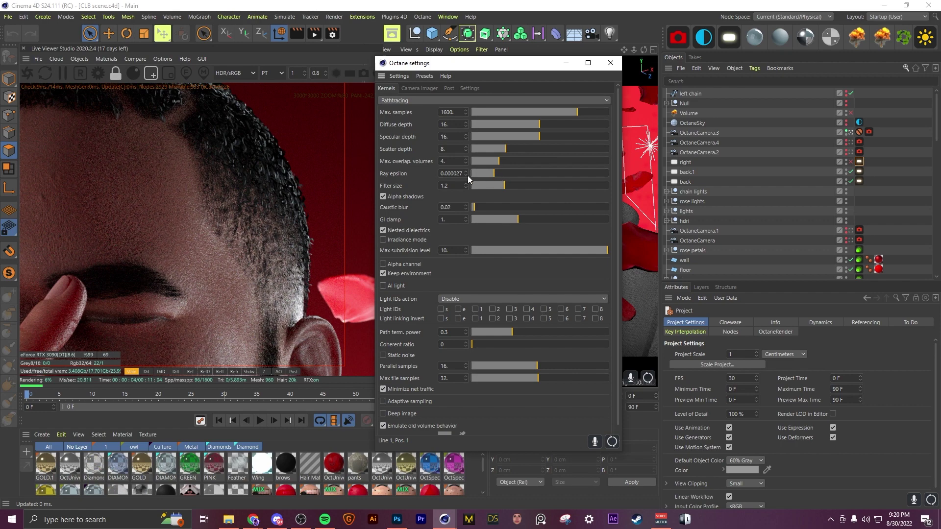
mouse_move(503, 172)
mouse_down()
mouse_move(536, 172)
mouse_move(496, 173)
mouse_up()
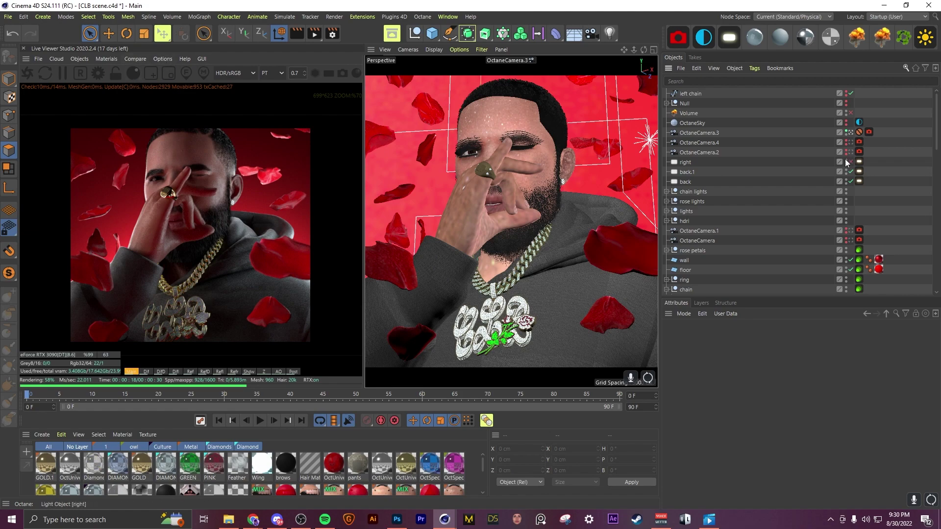
- Add a new OctaneCamera, look through it and orbit it to face the figure head-on
click(849, 131)
click(851, 134)
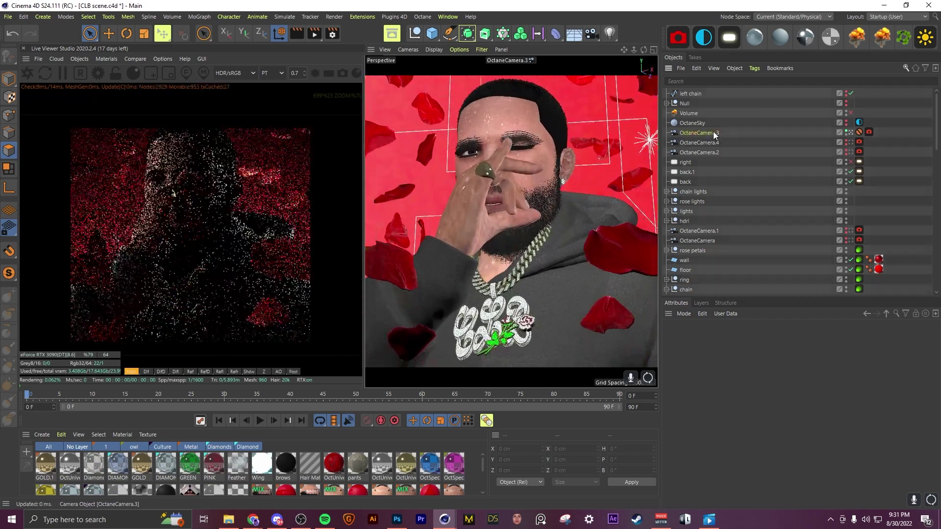
click(740, 133)
click(678, 38)
click(850, 93)
click(703, 93)
click(849, 93)
alt+drag(468, 262, 638, 202)
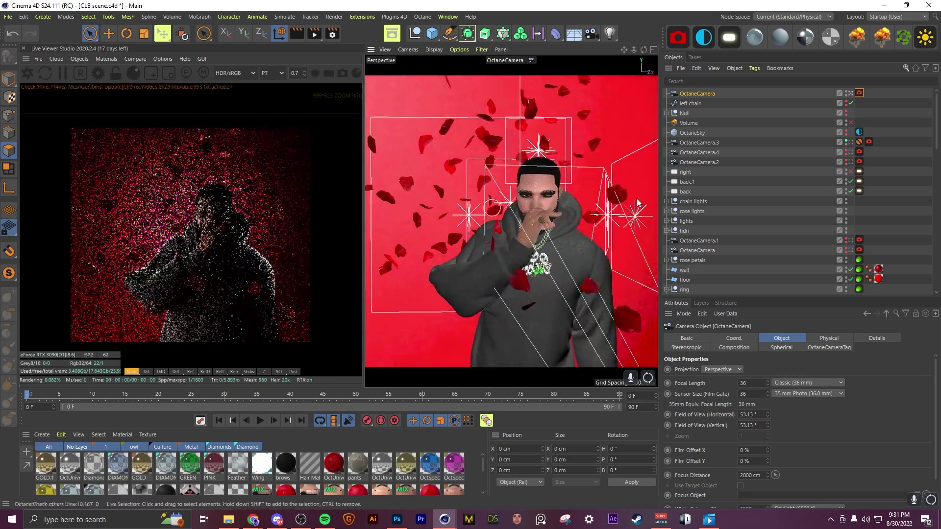
- Untick Live Viewer Update check > Camera, then orbit the default viewport camera freely
click(849, 142)
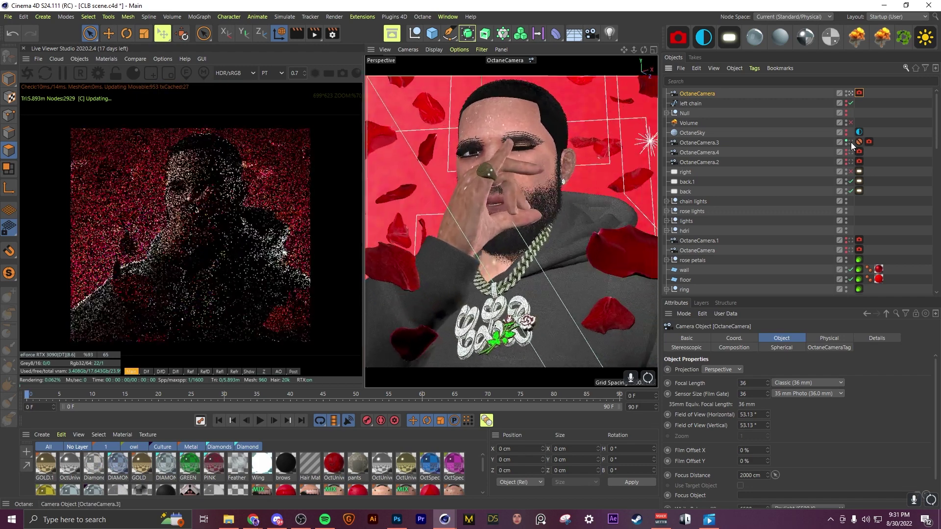
click(166, 61)
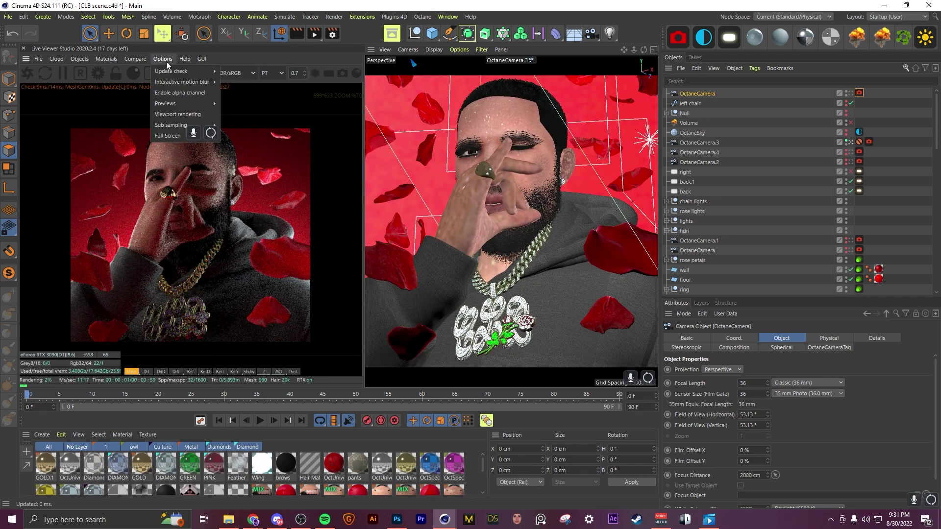
mouse_move(171, 71)
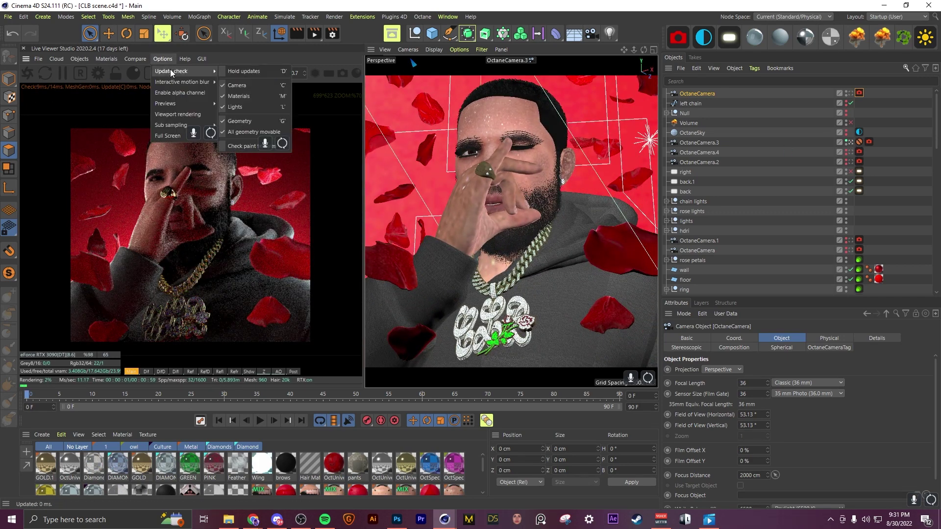
click(254, 85)
click(849, 141)
click(848, 141)
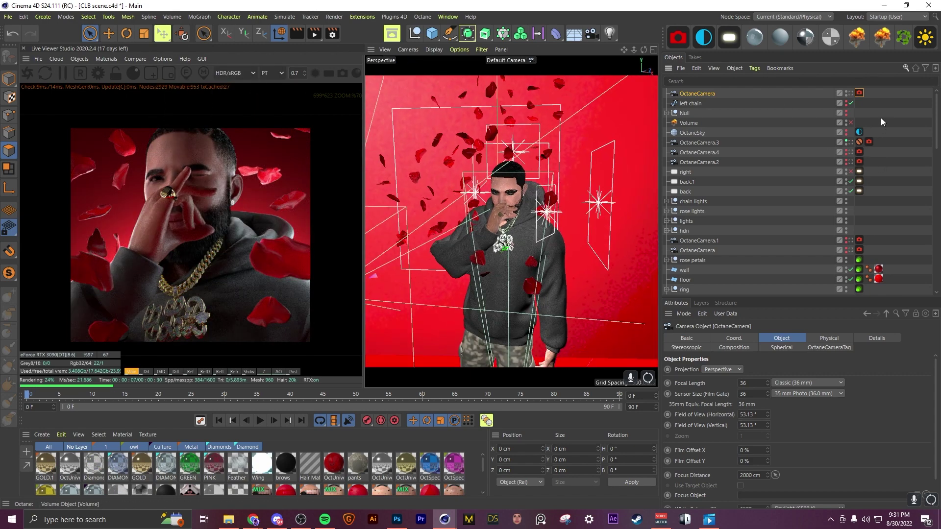
click(880, 116)
alt+drag(565, 228, 472, 201)
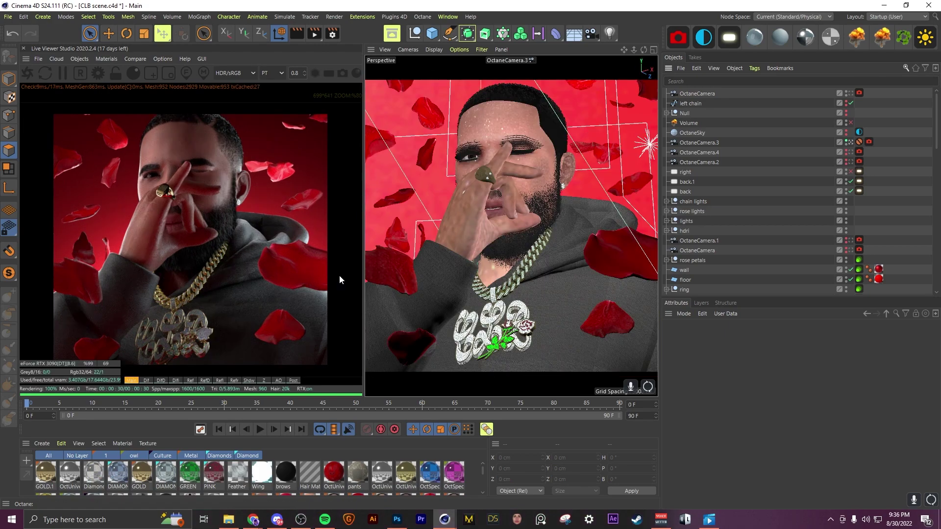
- Focus OctaneCamera.3 on the gold ring (focal depth 76.366) and set aperture to 0.884 cm
click(869, 141)
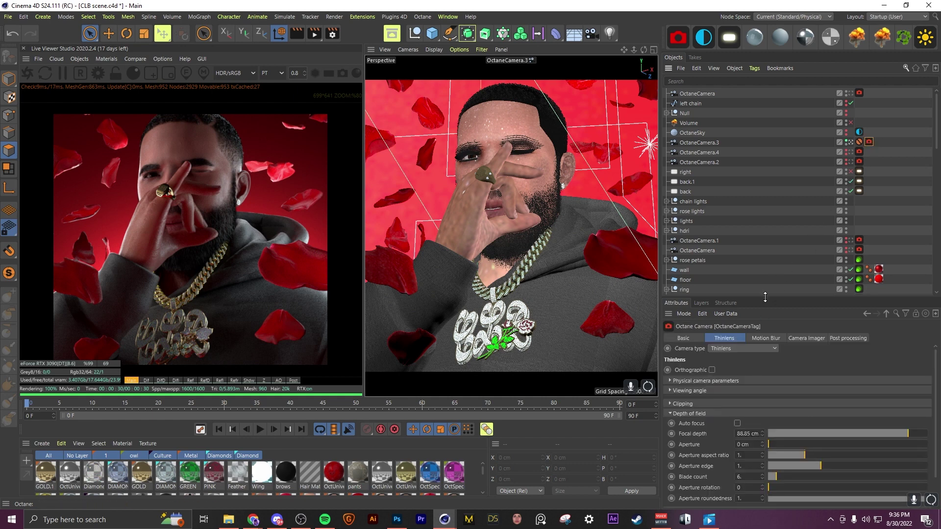
drag(765, 297, 764, 228)
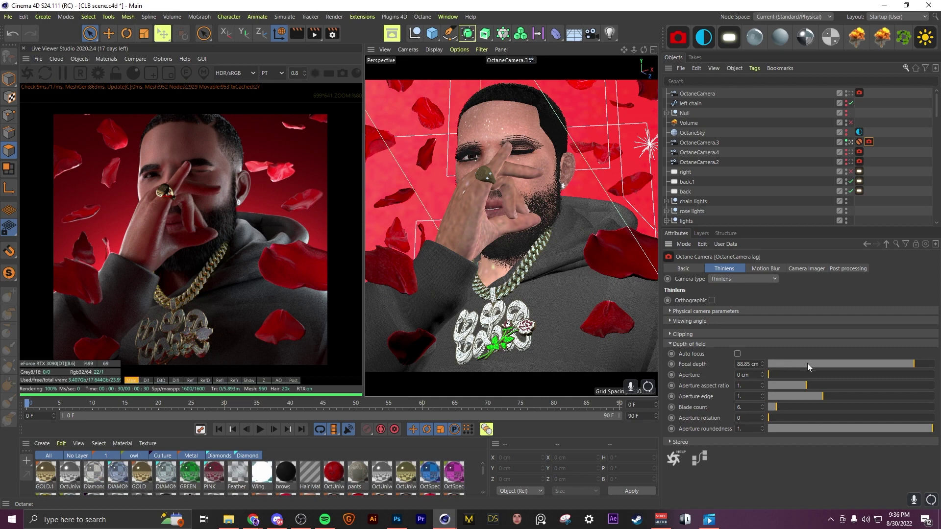
click(188, 73)
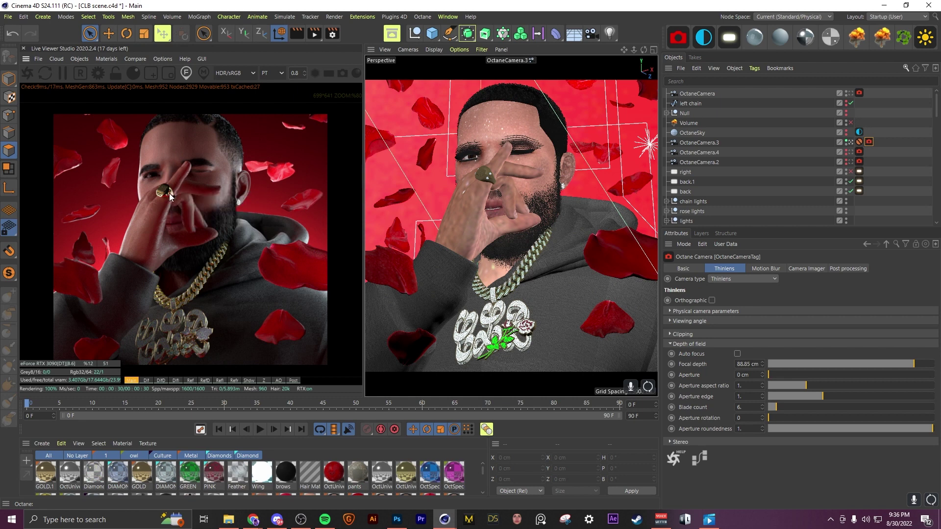
mouse_move(169, 195)
click(202, 198)
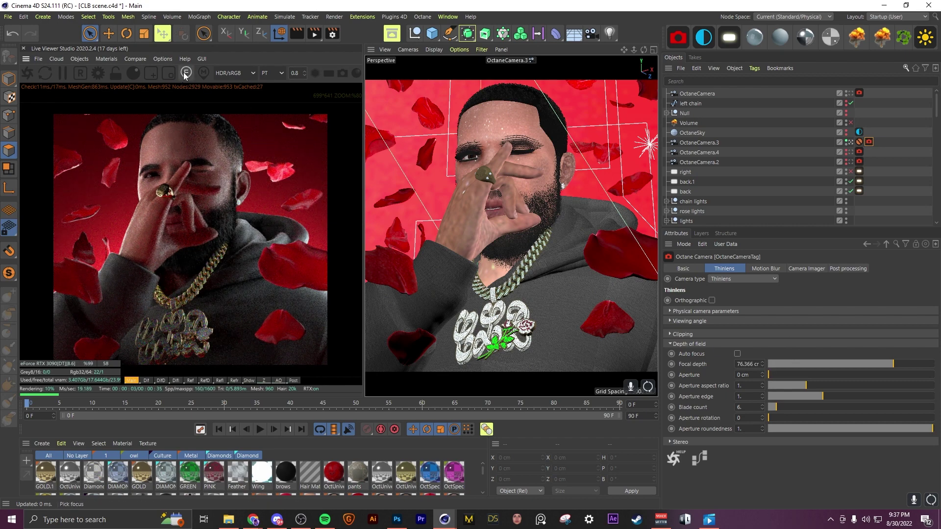
drag(774, 376, 798, 374)
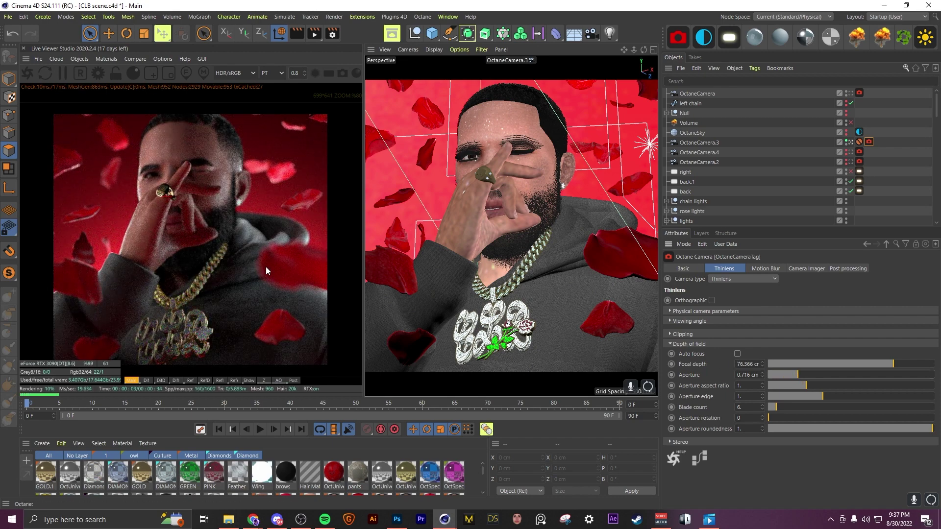
drag(797, 372, 804, 372)
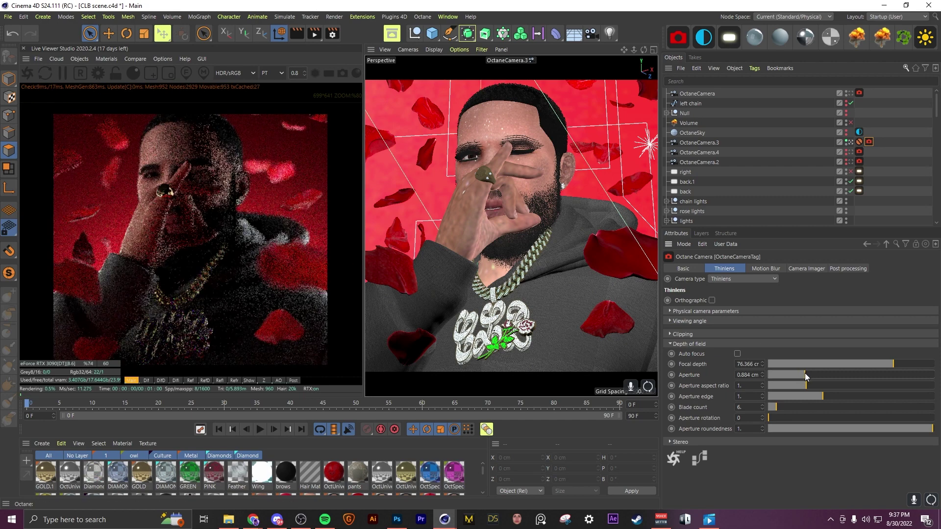
- Undo the camera aperture change and look over the Live Viewer's Update check options
key(ctrl+z)
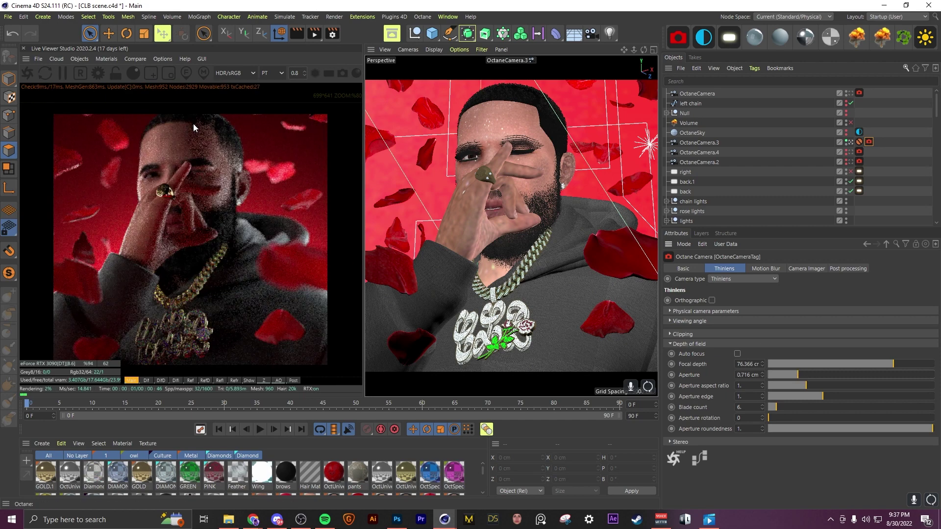
click(162, 60)
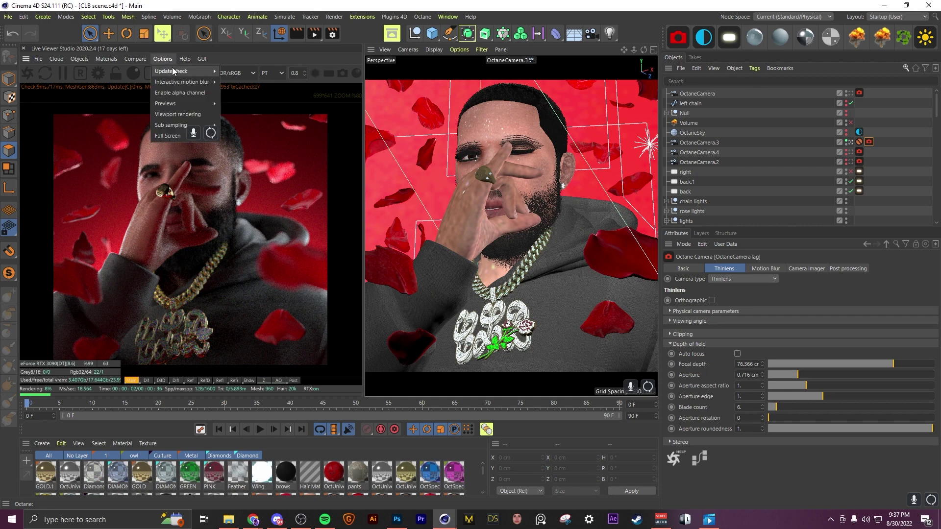
mouse_move(173, 71)
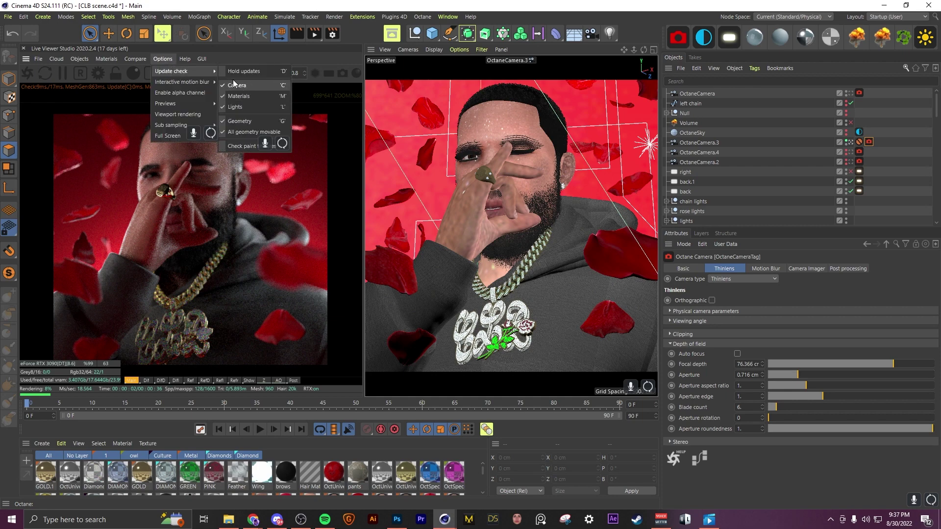
click(215, 48)
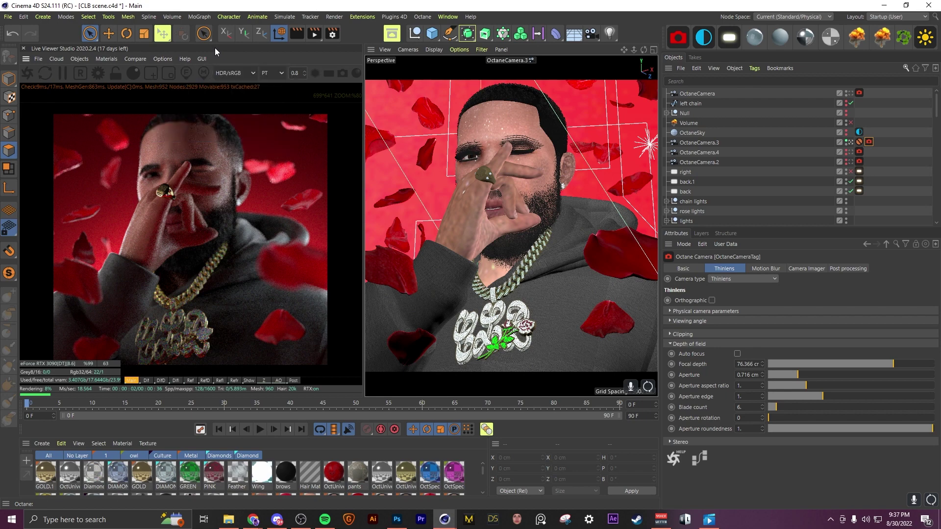
click(162, 59)
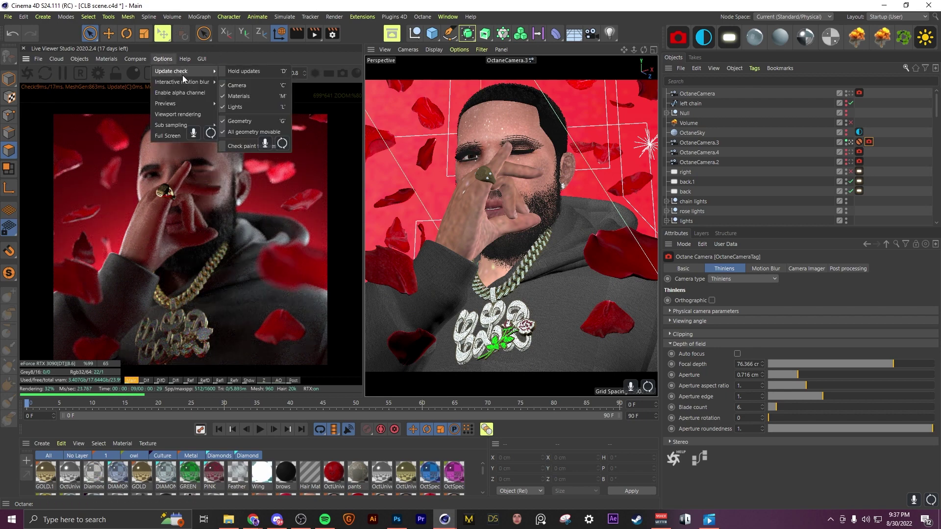
click(205, 46)
- Browse the Octane camera tag's Motion blur, Thin lens, Bloom/glare and Imager settings
click(758, 268)
click(732, 269)
click(849, 269)
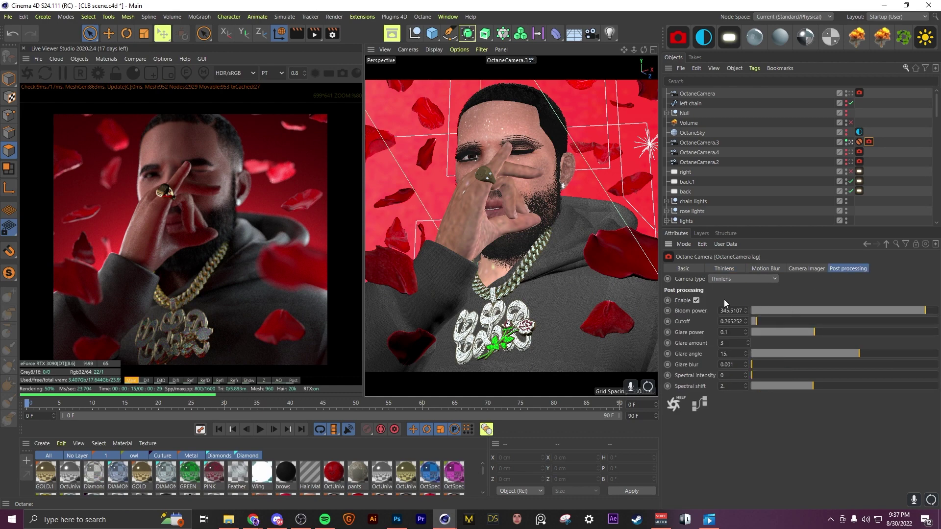
click(735, 268)
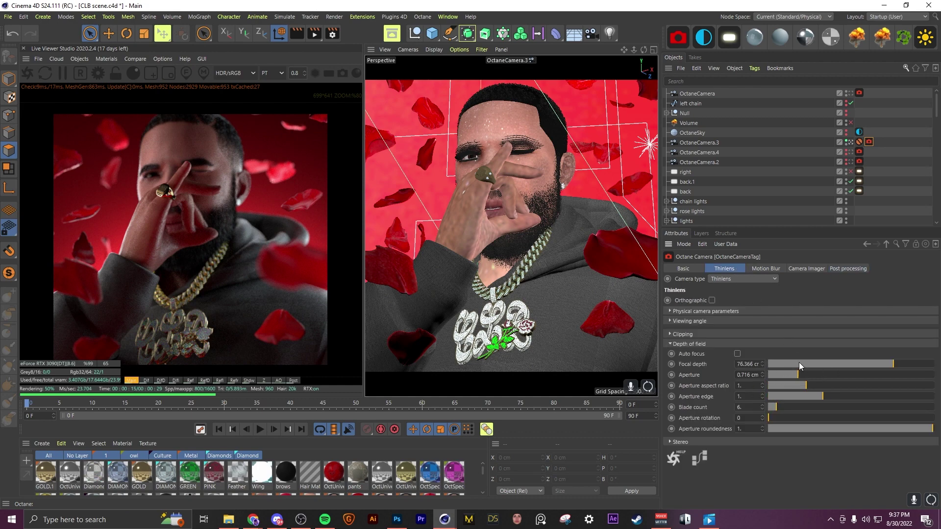
click(807, 269)
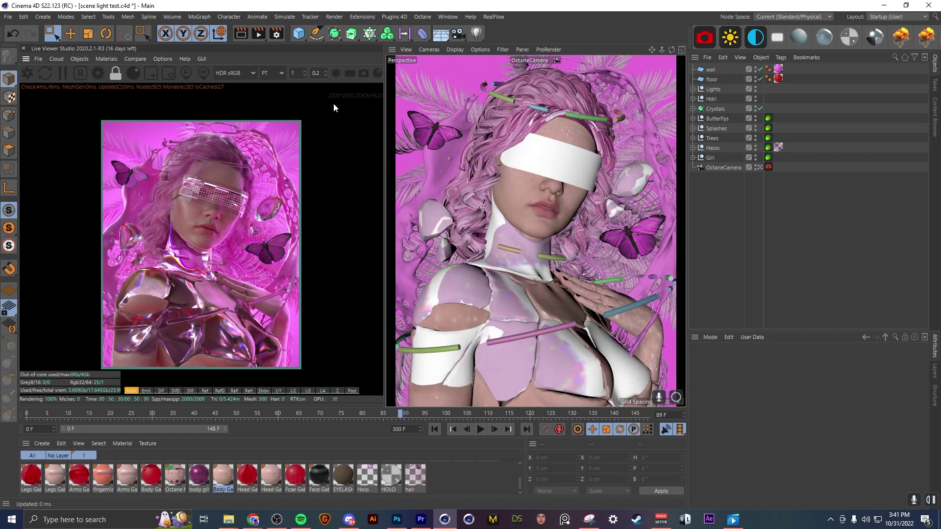
- Open Render Settings at Octane Render Passes, expand Beauty passes, and shift the window right
click(277, 34)
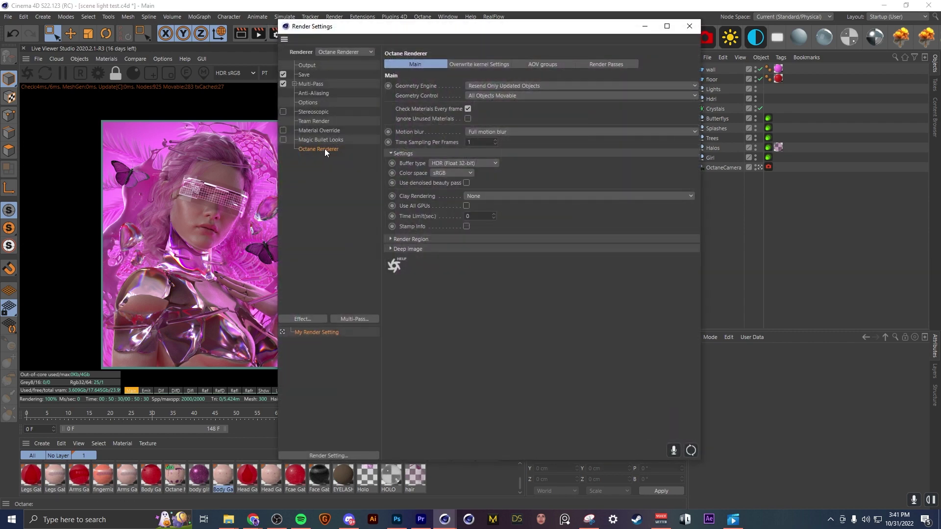
click(605, 63)
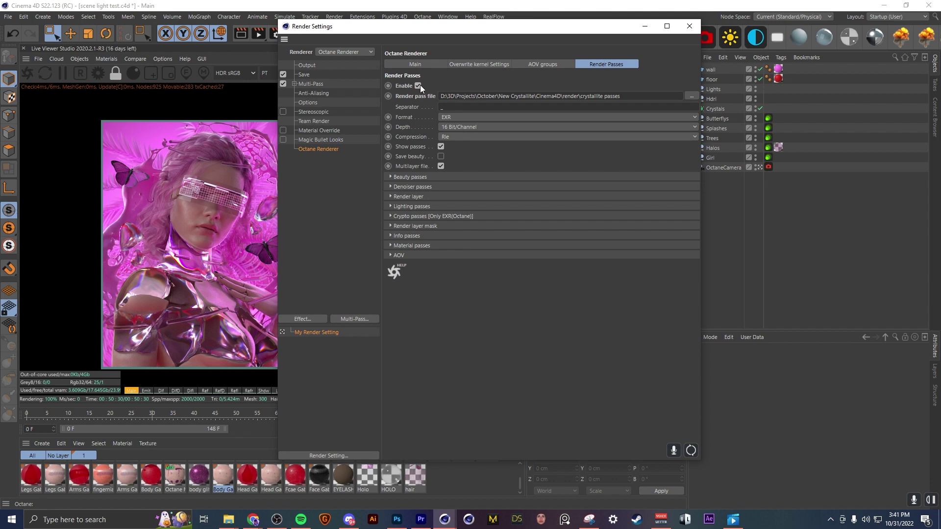
click(408, 177)
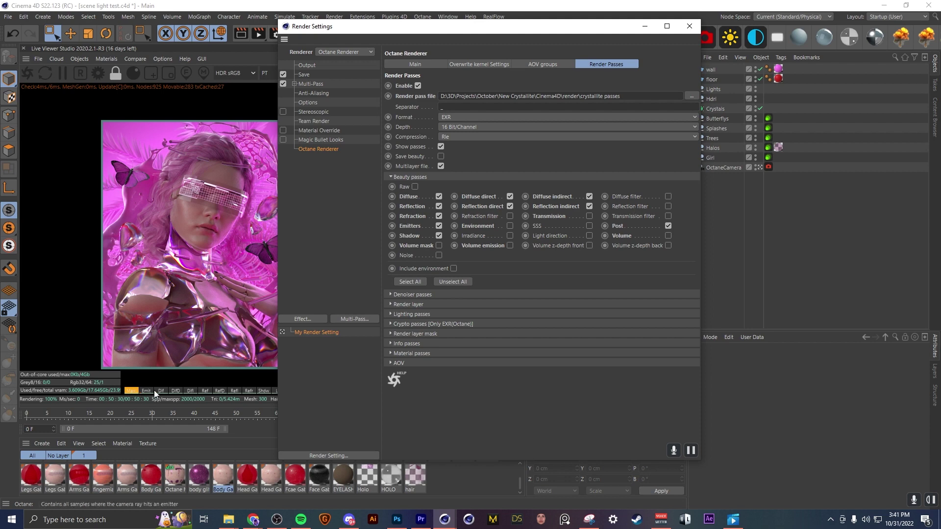
drag(403, 33, 533, 38)
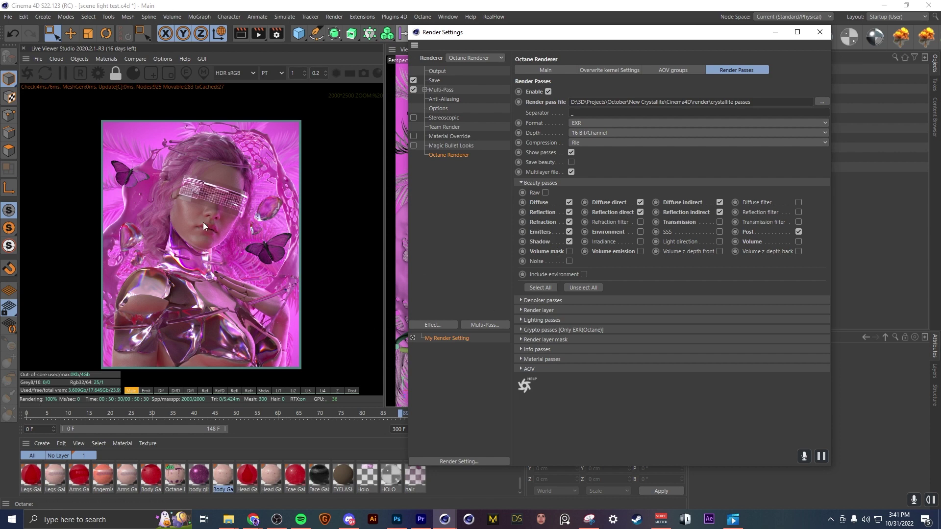
- Preview the Emit, Diffuse (direct, indirect), Reflection (direct, indirect) and Refraction passes in the viewer
click(146, 390)
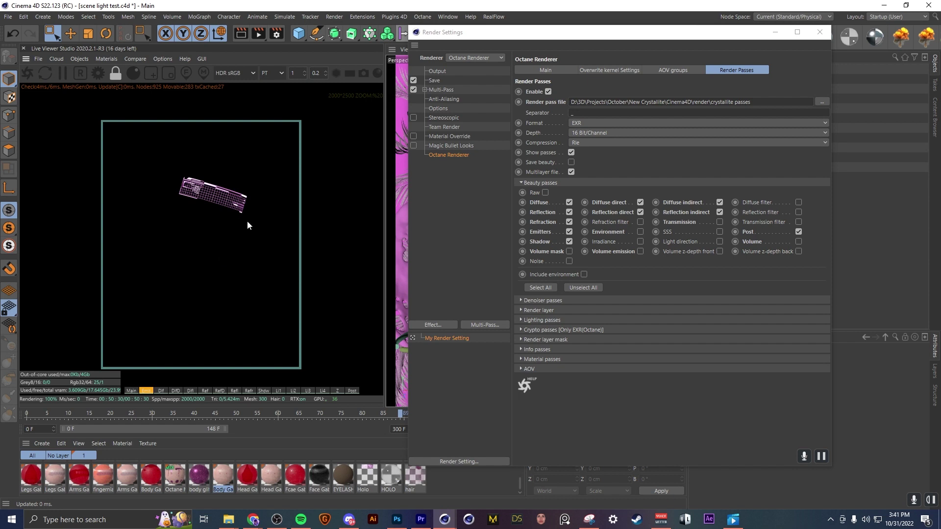
click(161, 391)
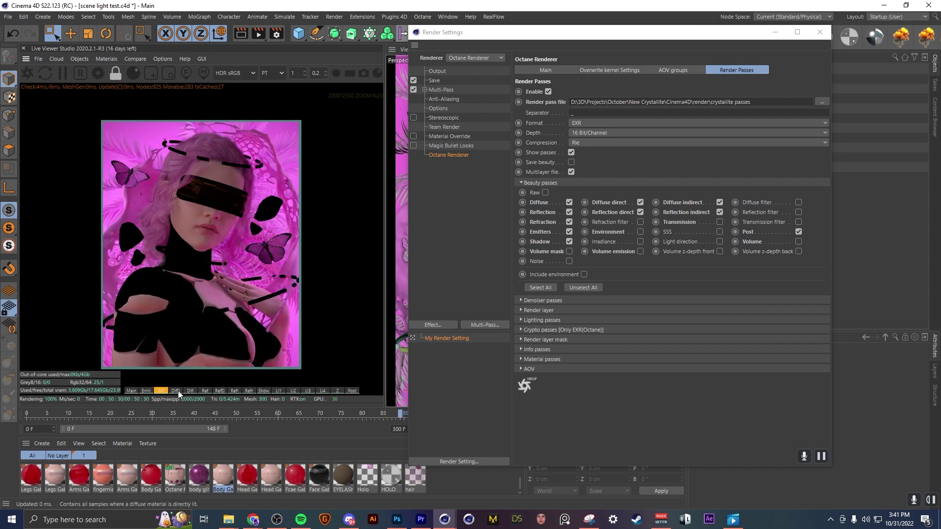
click(179, 390)
click(192, 392)
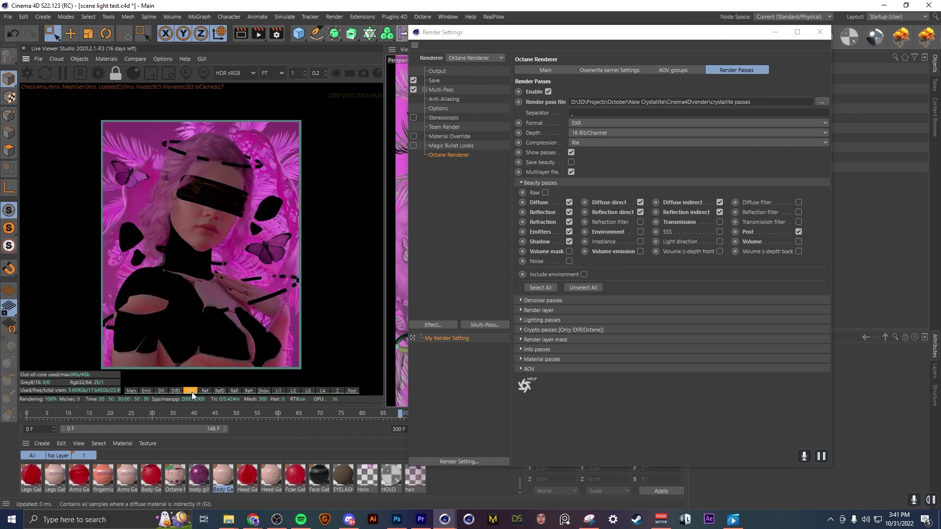
click(206, 391)
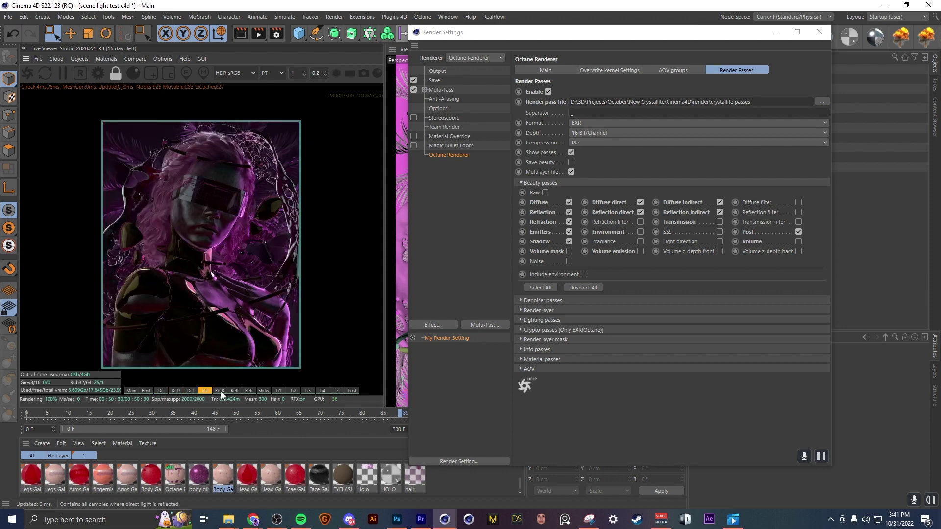
click(220, 390)
click(234, 390)
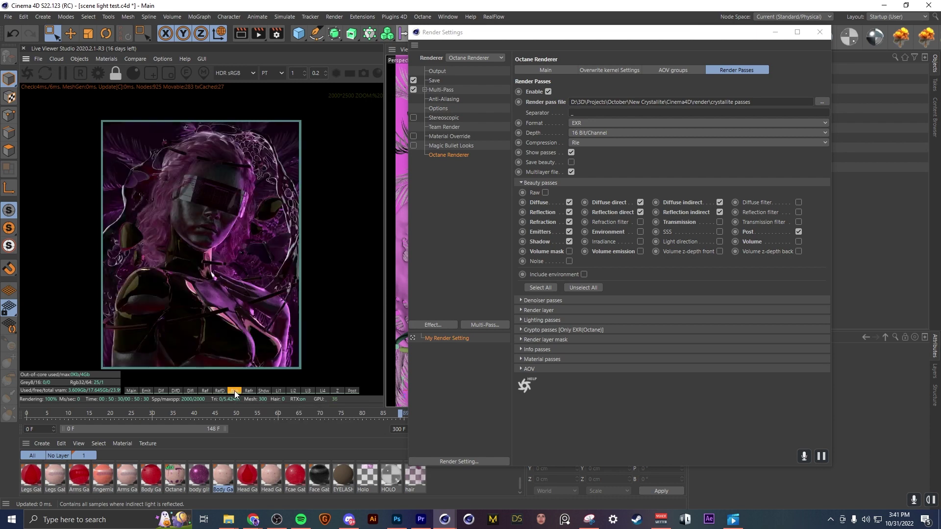
click(248, 390)
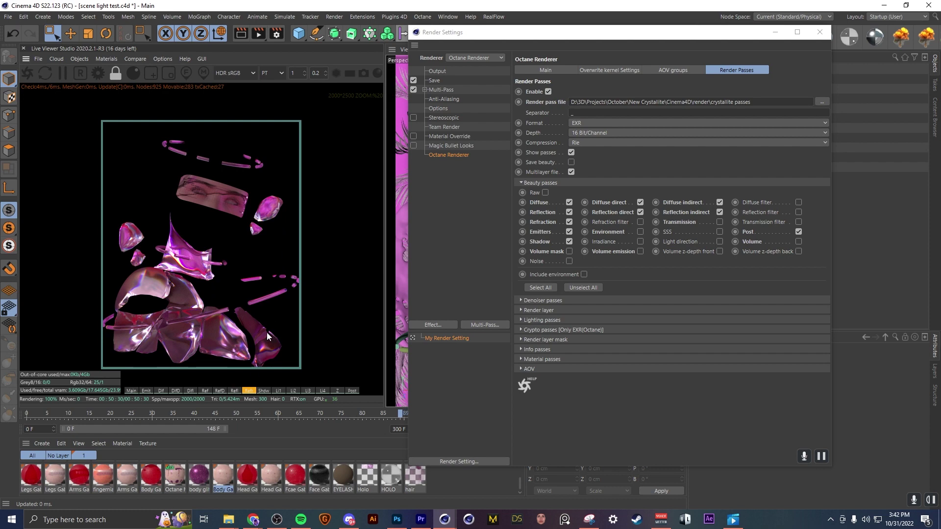
- Preview the Shadow pass and light passes 1 to 3, collapsing the Beauty pass list
click(263, 390)
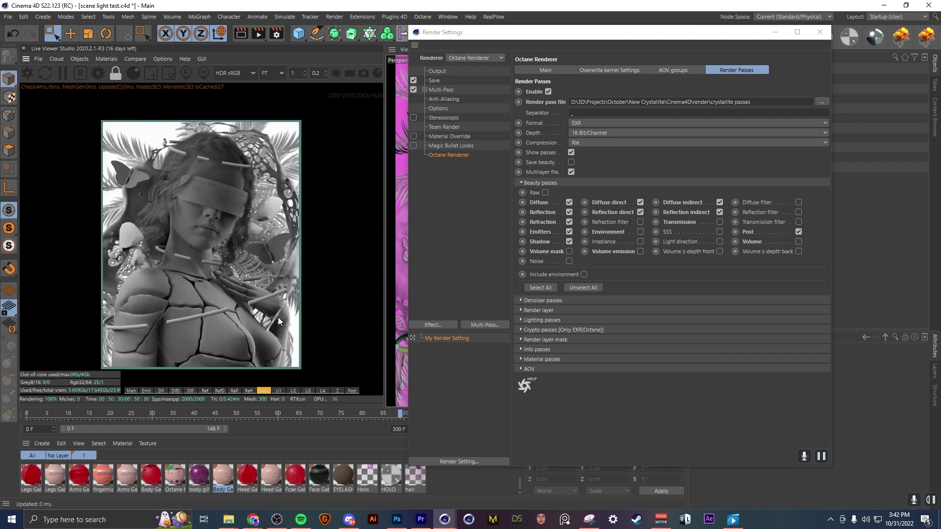
click(278, 391)
click(535, 182)
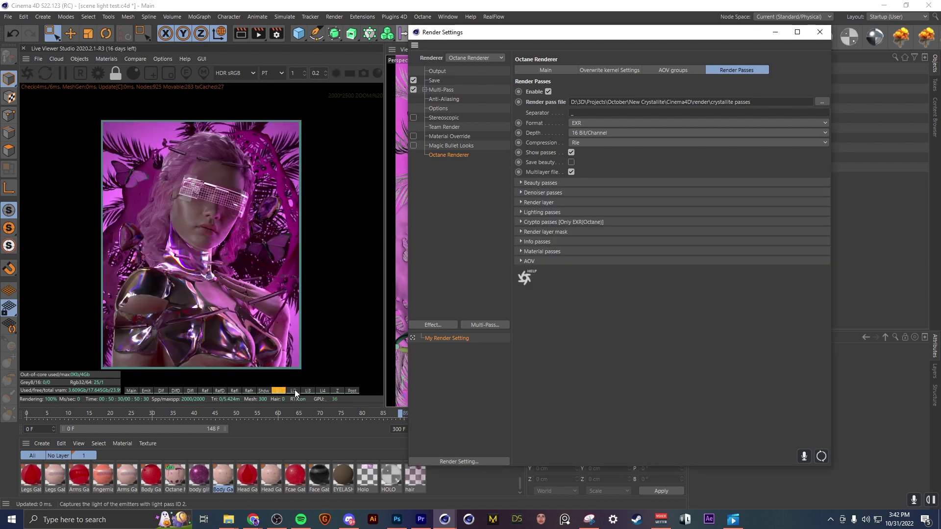
click(293, 391)
click(308, 391)
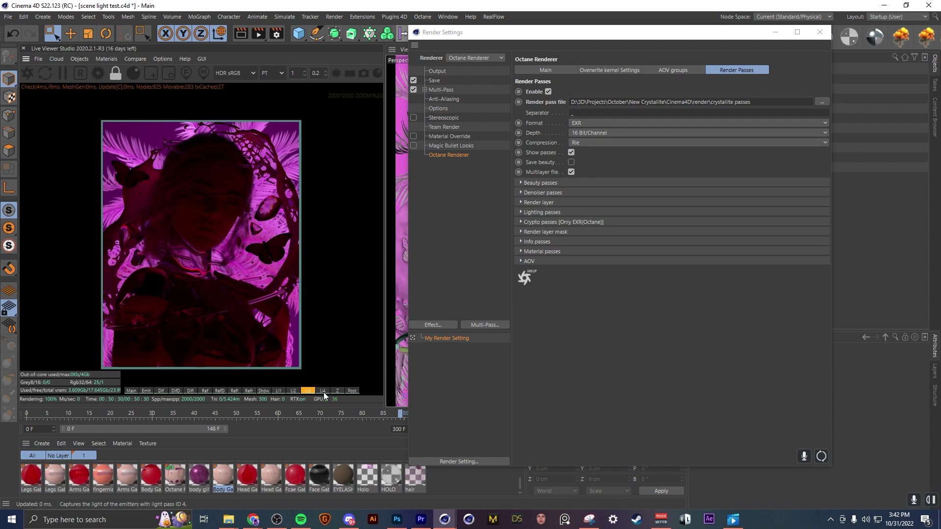
- Expand the Lighting passes and switch the viewer between light passes 1 to 4 to compare them
click(323, 390)
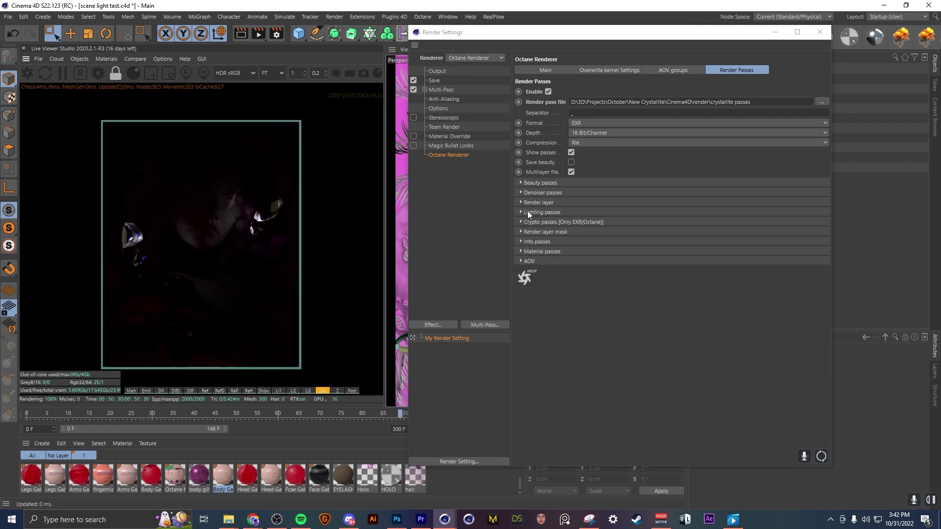
click(526, 211)
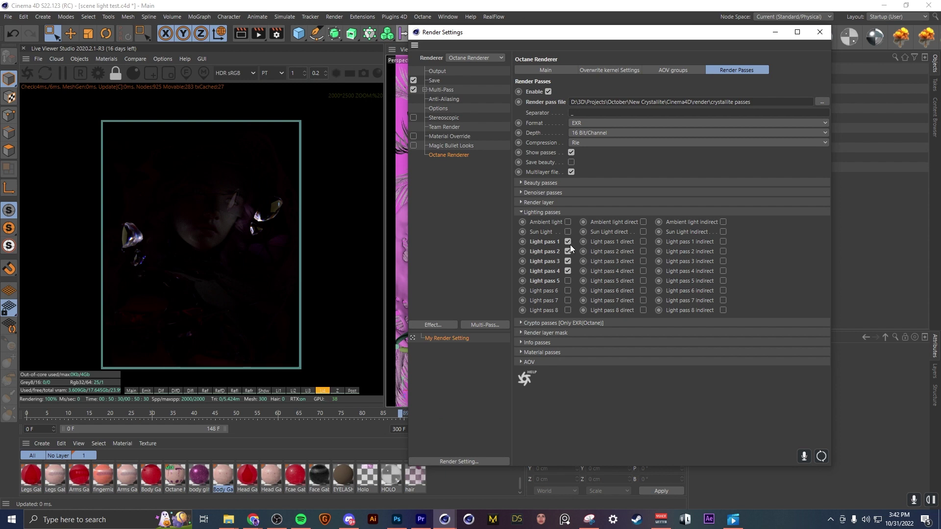
click(311, 391)
click(294, 391)
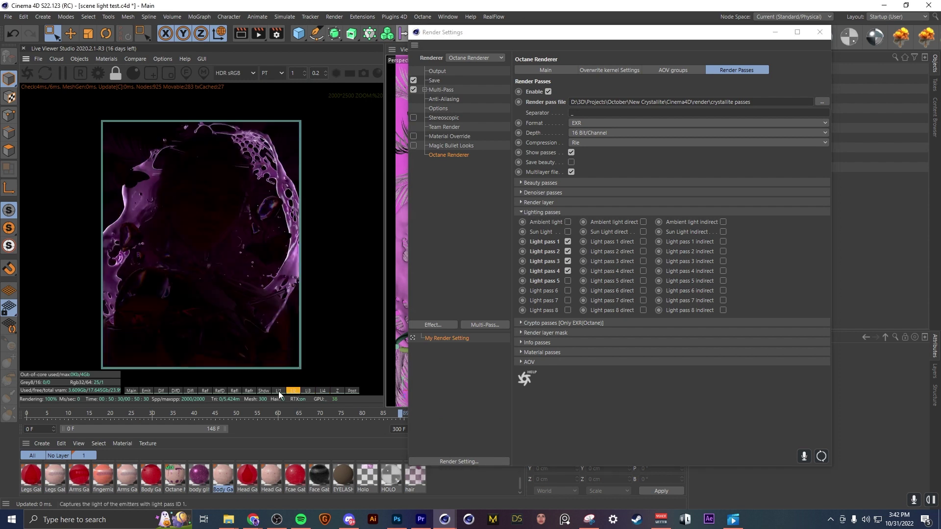
click(278, 391)
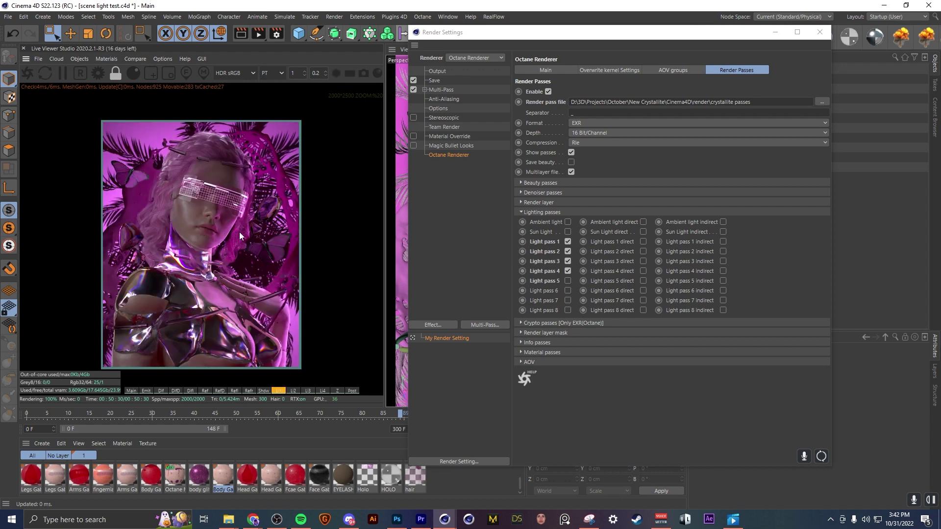
click(308, 391)
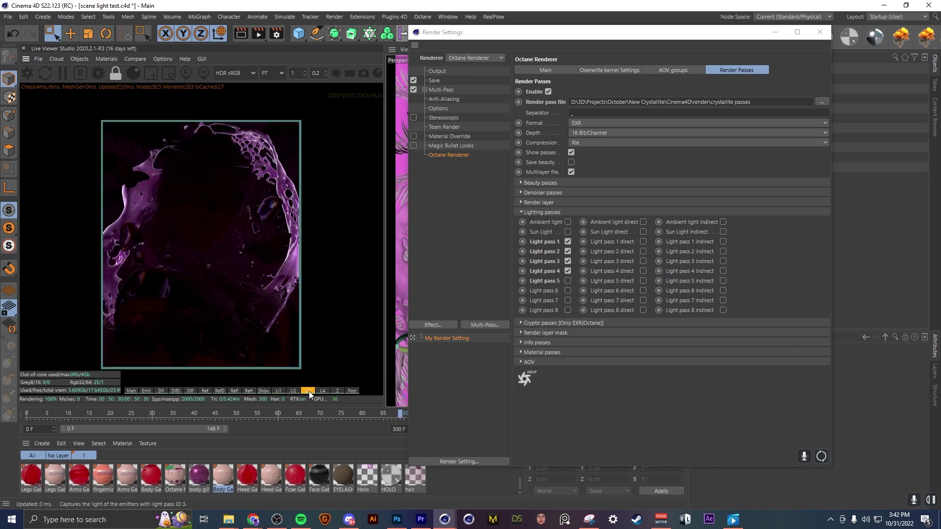
click(322, 390)
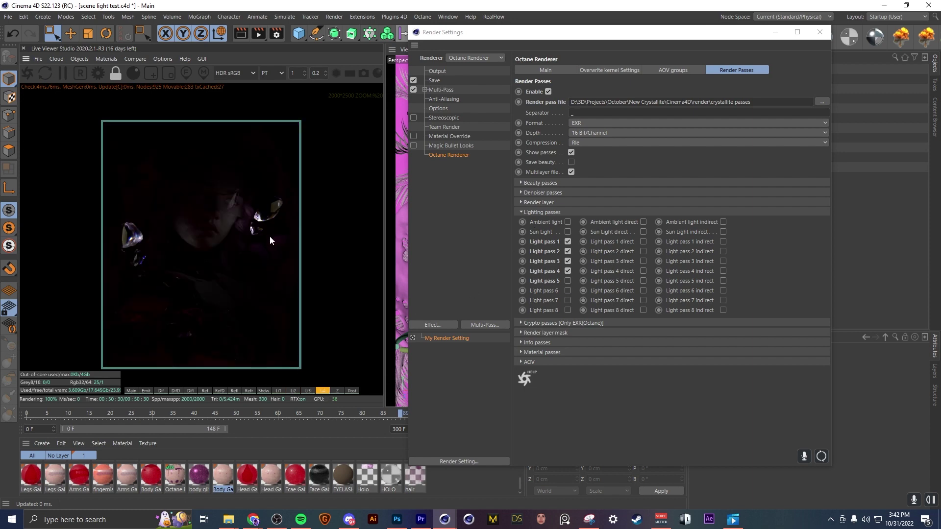
click(307, 390)
click(293, 391)
click(278, 391)
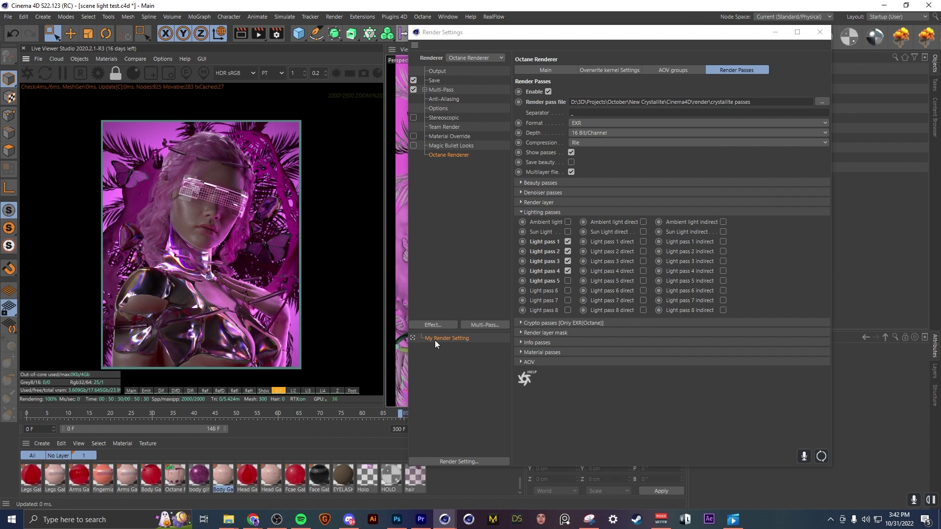
- Collapse the Lighting passes, preview the Z and Post passes, and expand the Info passes
click(535, 211)
click(337, 390)
click(349, 389)
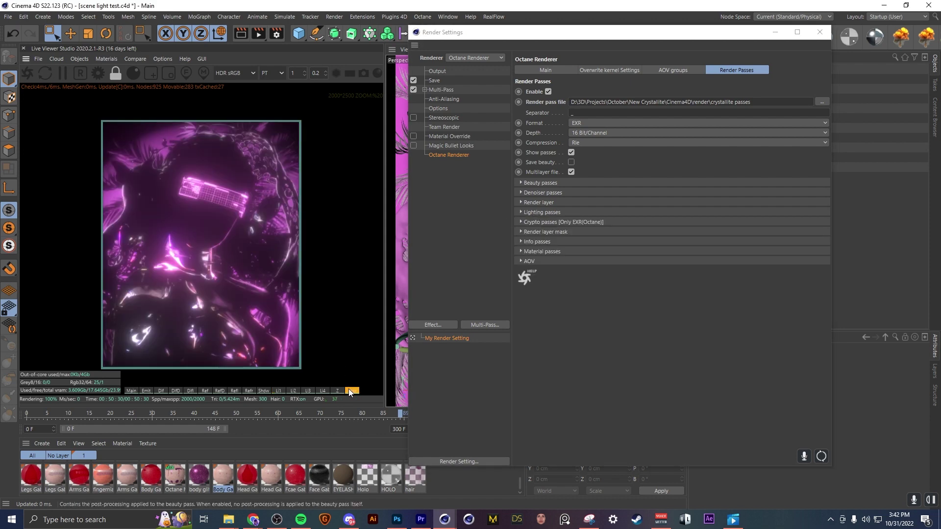
click(539, 231)
click(527, 232)
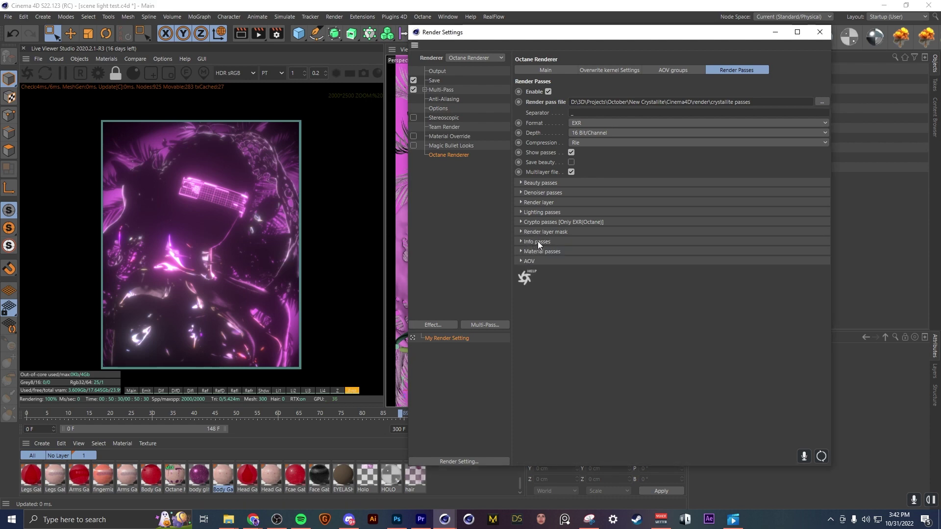
click(537, 241)
- On the Z-depth preview, drag Z-Depth max to about 5.37 for a clear grey gradient
click(336, 390)
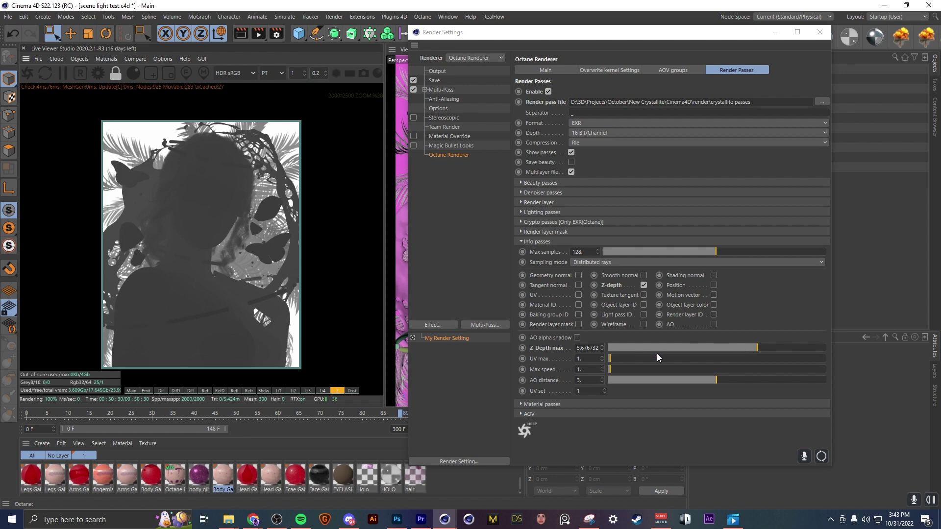
drag(757, 348, 694, 346)
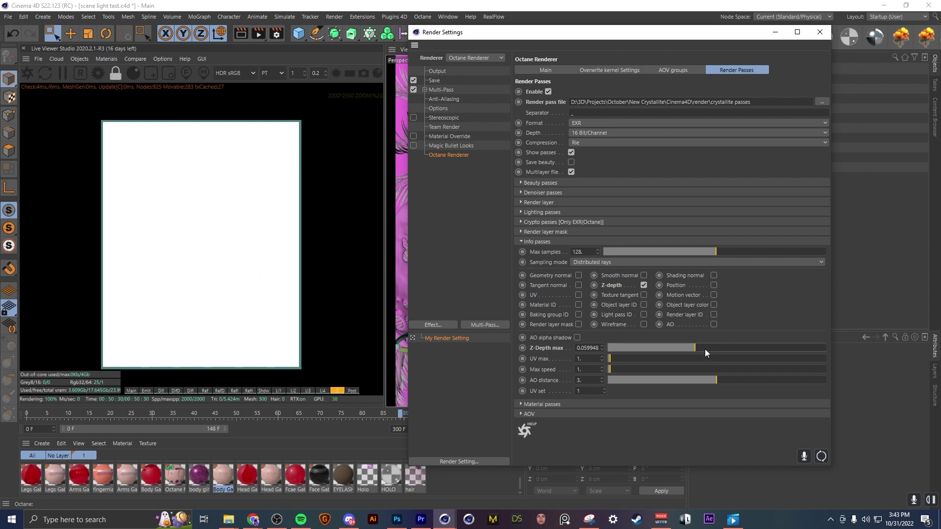
drag(707, 346, 754, 347)
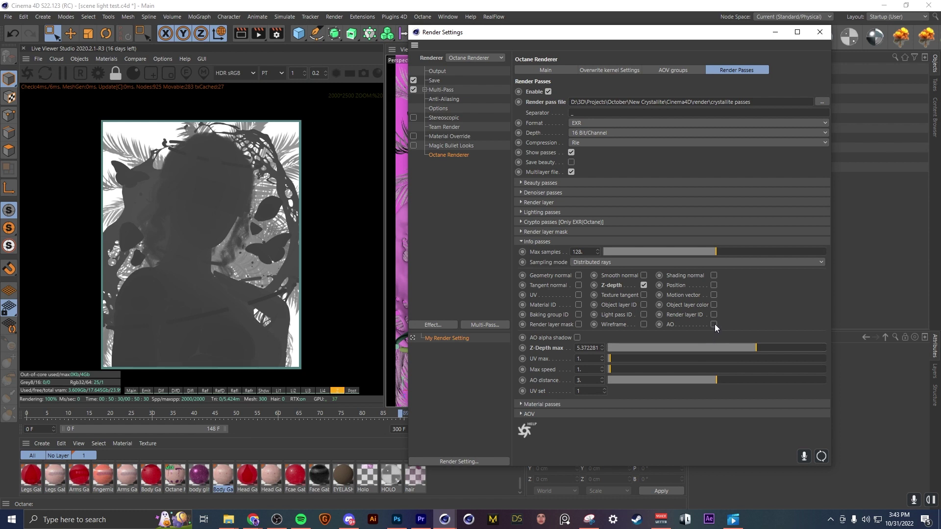
click(541, 242)
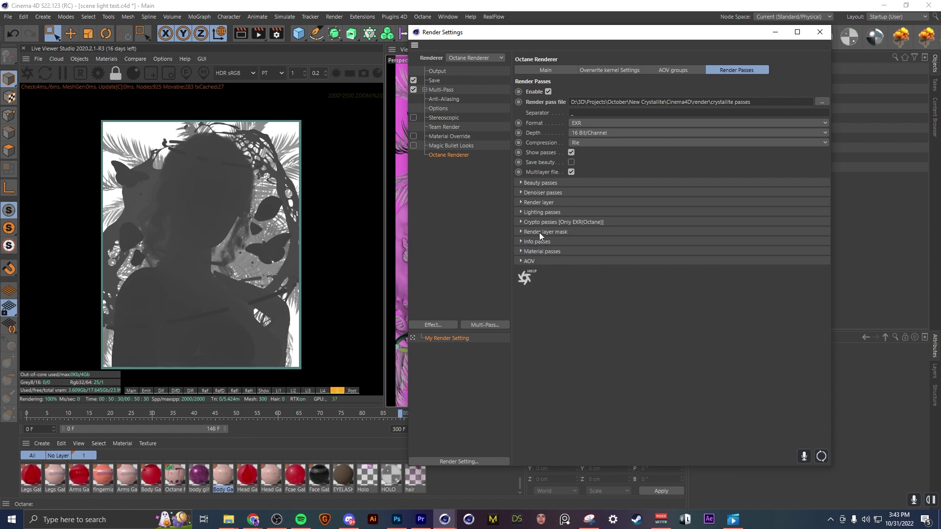
- Expand Render layer mask, move Render Settings aside, and edit the Butterflys Octane tag's Layer ID
click(539, 233)
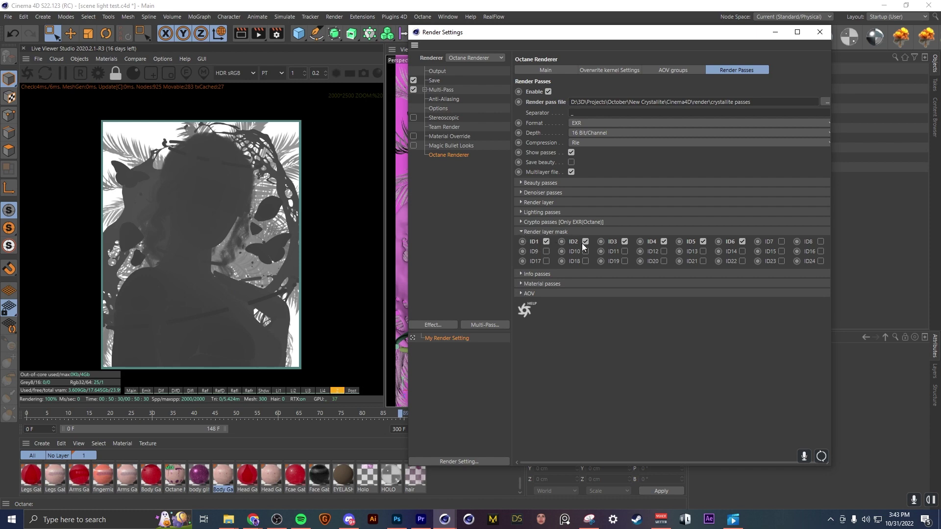
drag(637, 32, 264, 36)
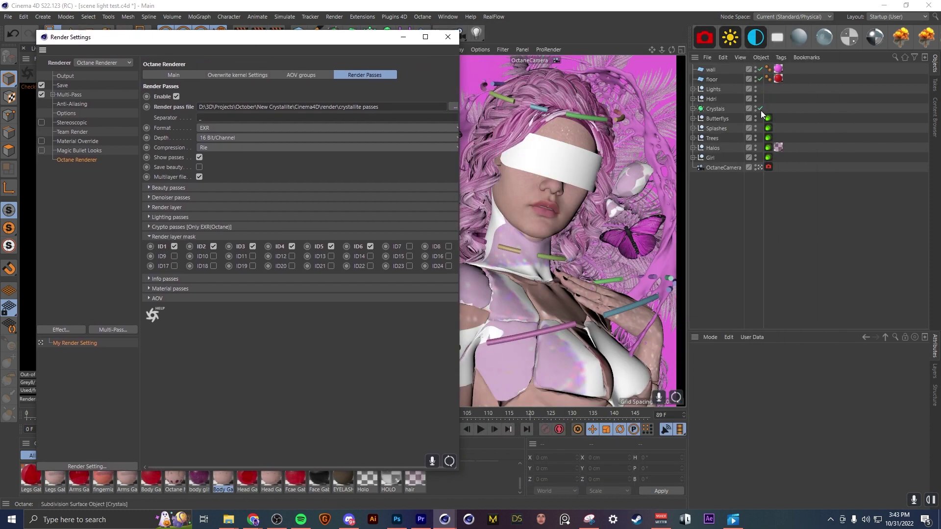
click(718, 118)
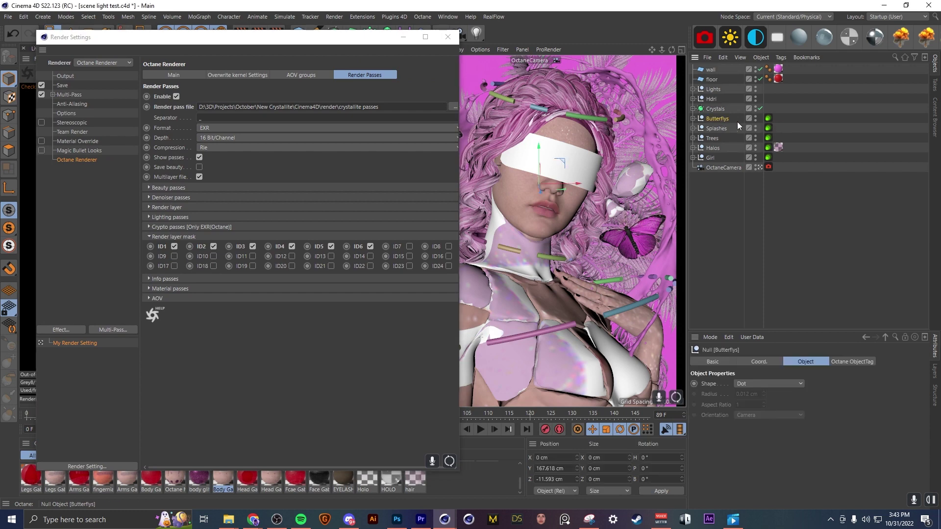
click(768, 119)
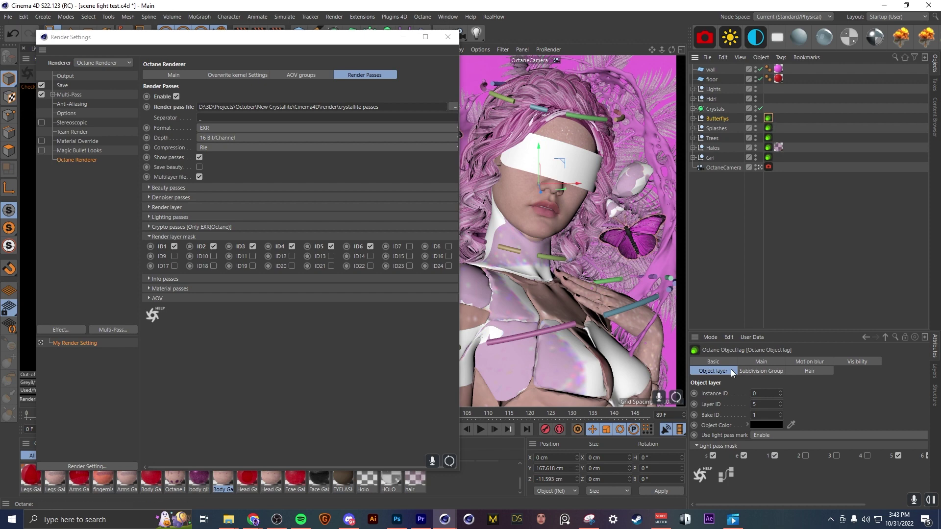
click(762, 404)
text(6)
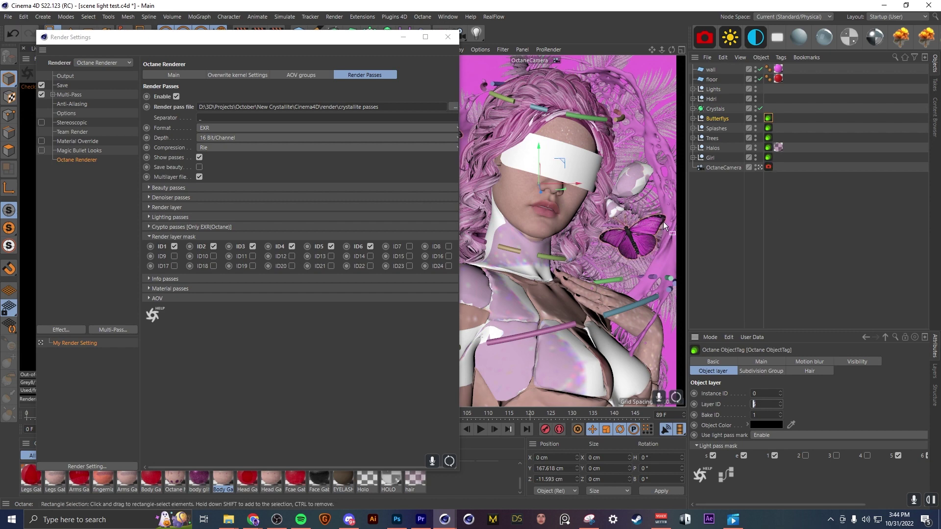
- Check the Octane Layer IDs of the Splashes, Trees and Girl objects, then return to Butterflys
click(768, 129)
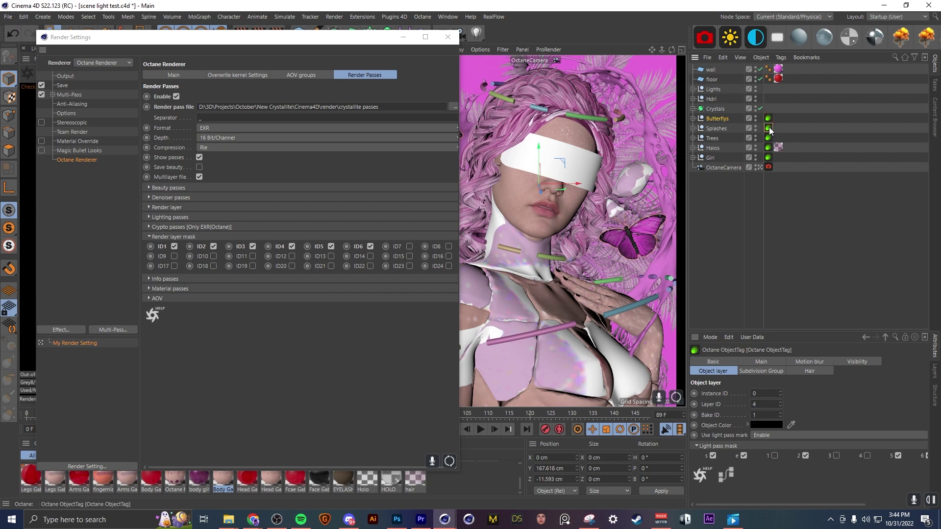
click(768, 138)
click(768, 157)
click(768, 139)
click(768, 118)
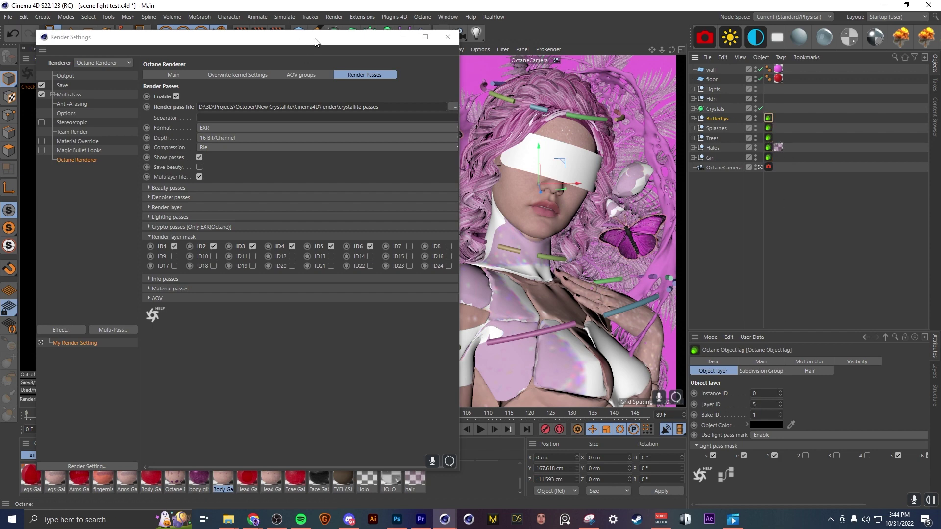
- Move Render Settings back, check the render pass file path, and view the pass Format list
drag(316, 42, 682, 64)
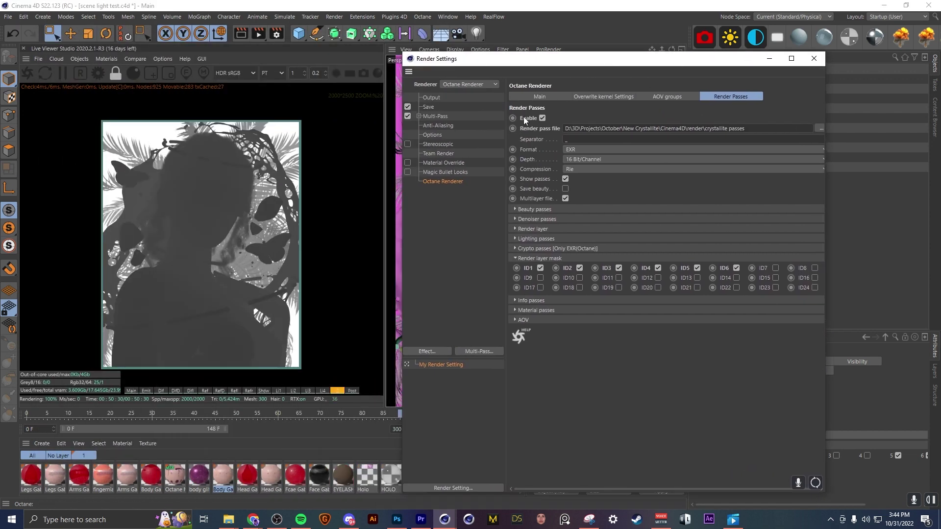
click(431, 107)
click(443, 182)
drag(743, 128, 560, 132)
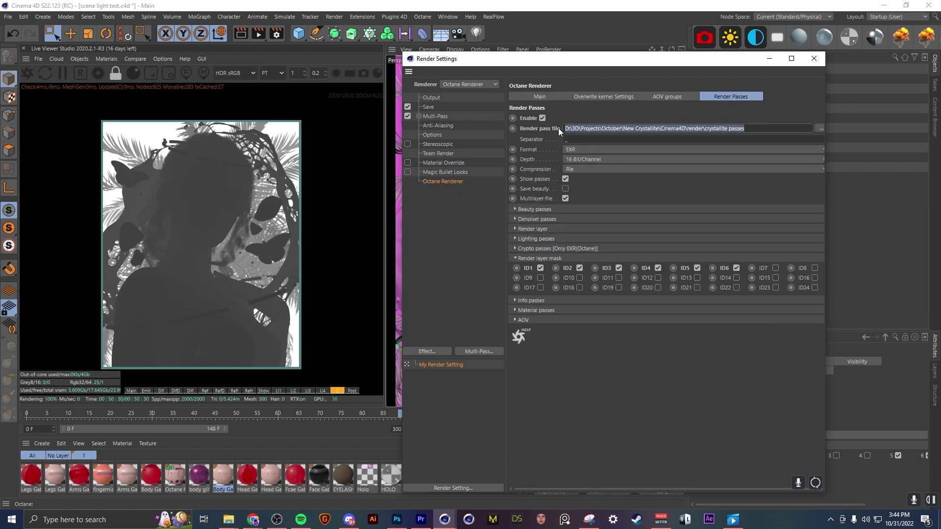
click(757, 129)
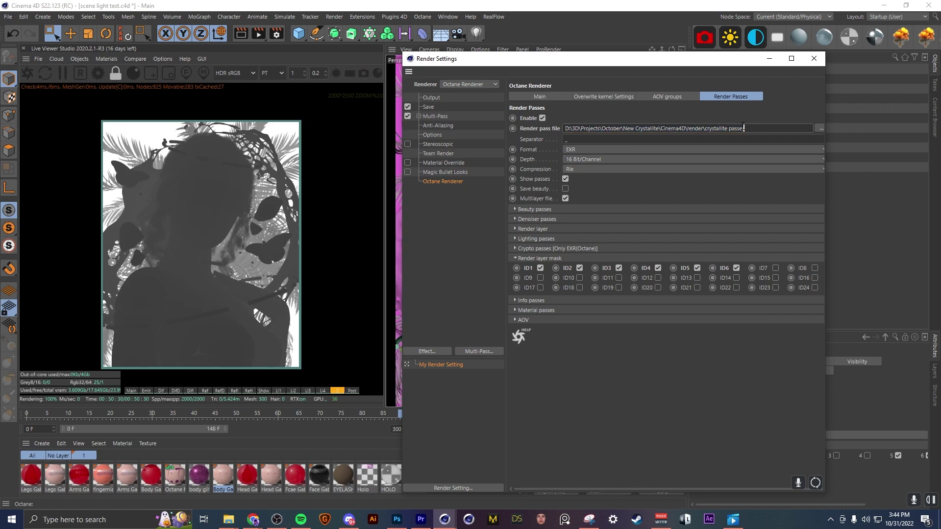
click(577, 149)
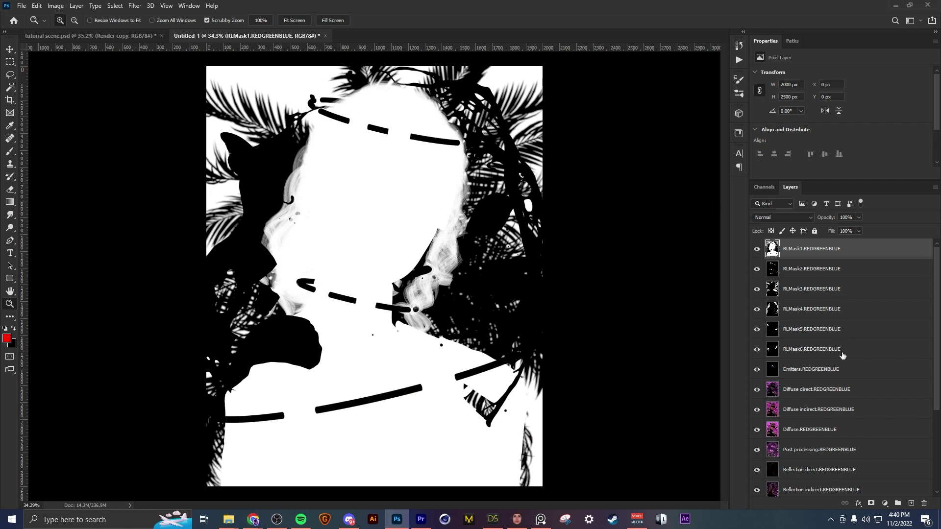
- Scroll the Photoshop Layers panel to inspect the pass layers, from RLMask layers to Z-depth
scroll(836, 362, down, 1)
scroll(836, 362, down, 3)
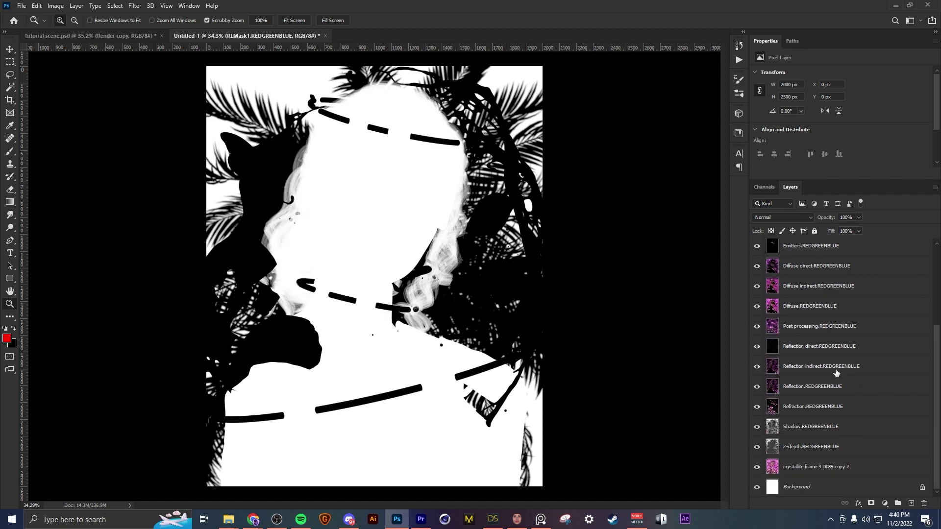
scroll(835, 372, up, 3)
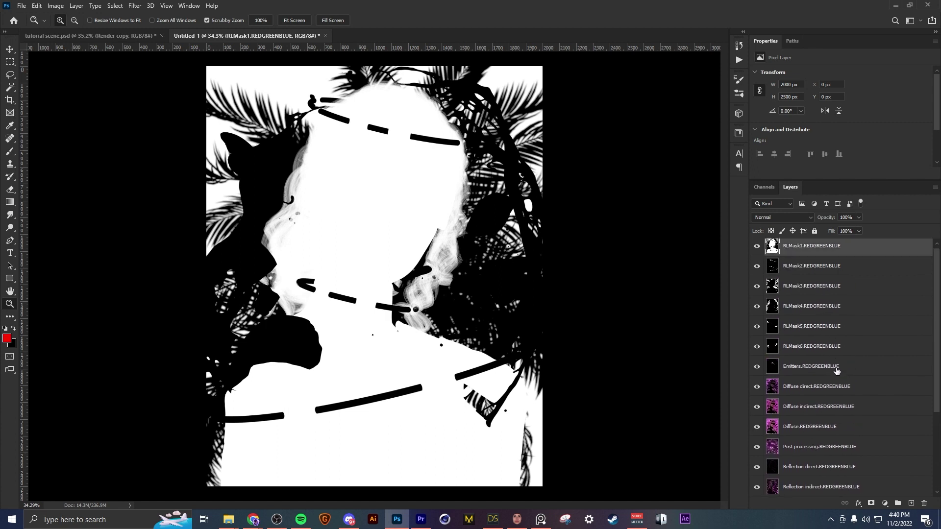
scroll(835, 343, up, 1)
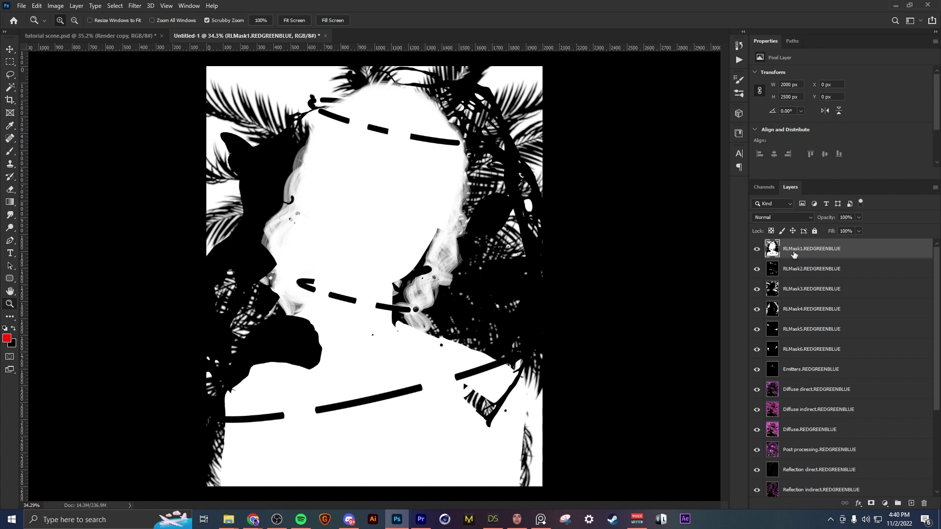
- Select RLMask1's white areas from the RGB channel and add them as a layer mask
click(768, 187)
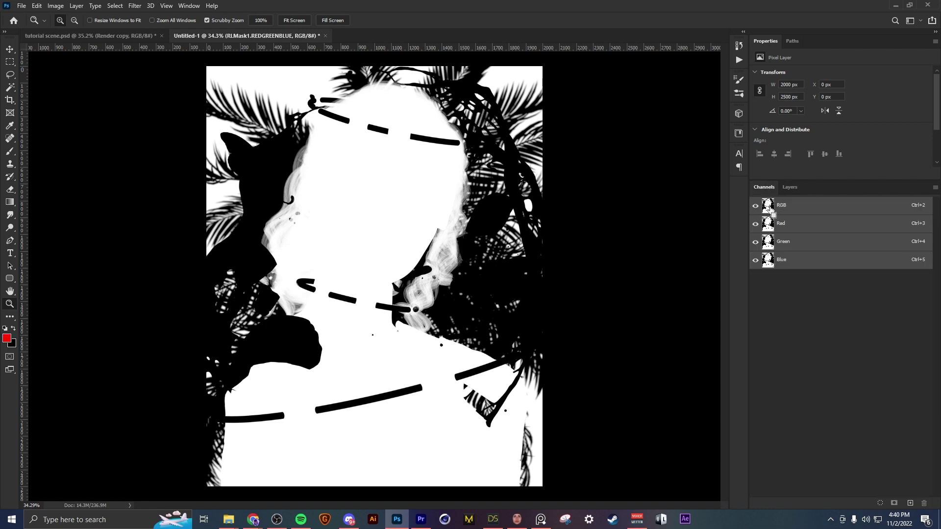
ctrl+click(768, 205)
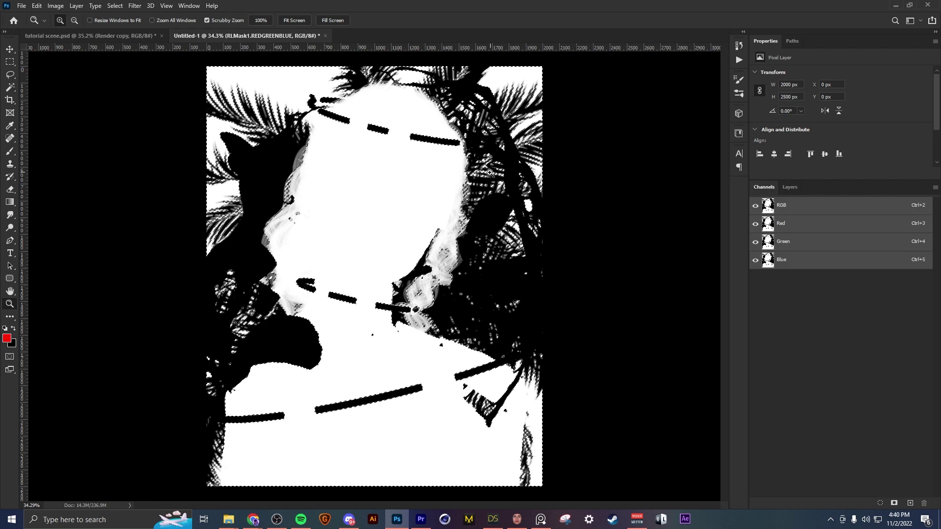
click(789, 187)
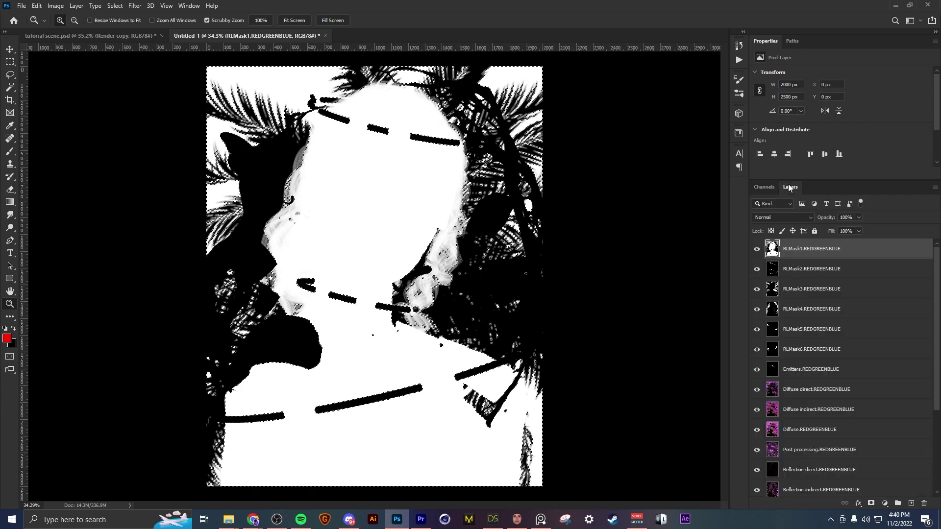
click(872, 504)
- Load that mask as a selection and add a Brightness/Contrast adjustment layer limited to it
ctrl+click(792, 250)
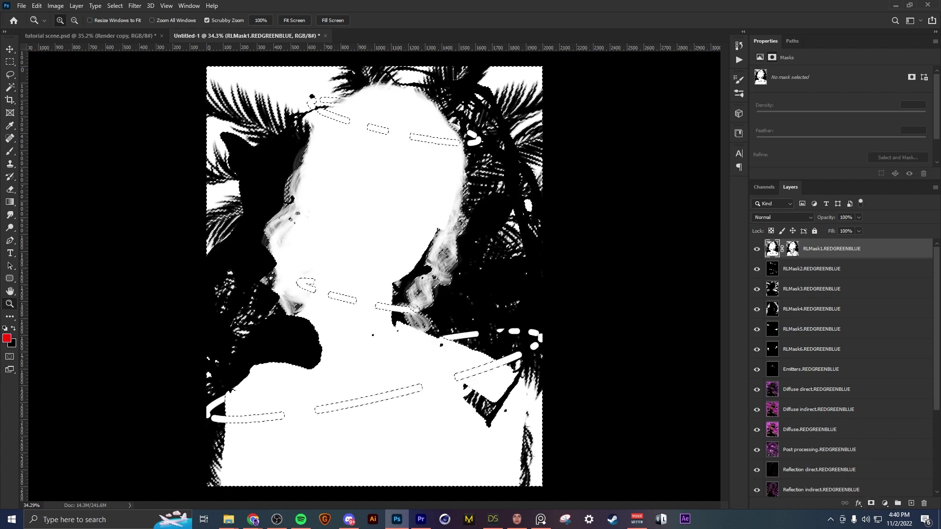
click(838, 256)
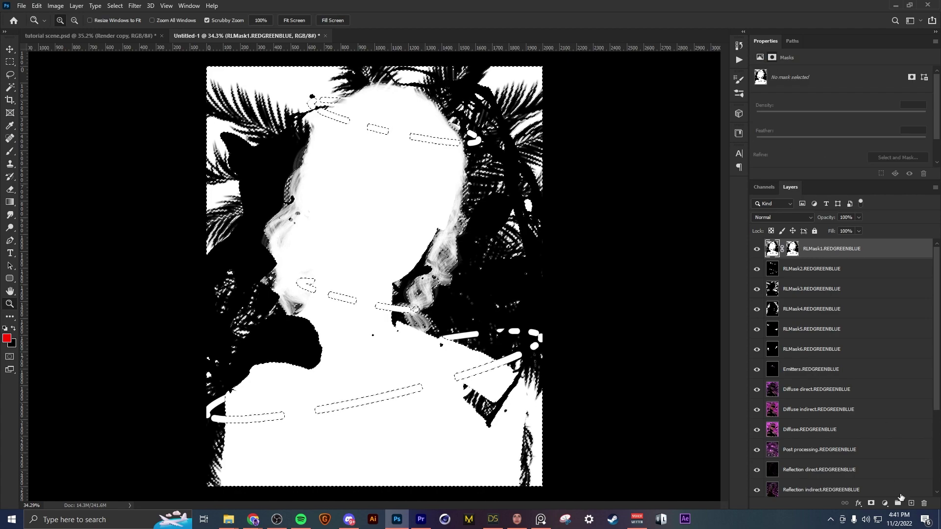
click(884, 503)
click(898, 360)
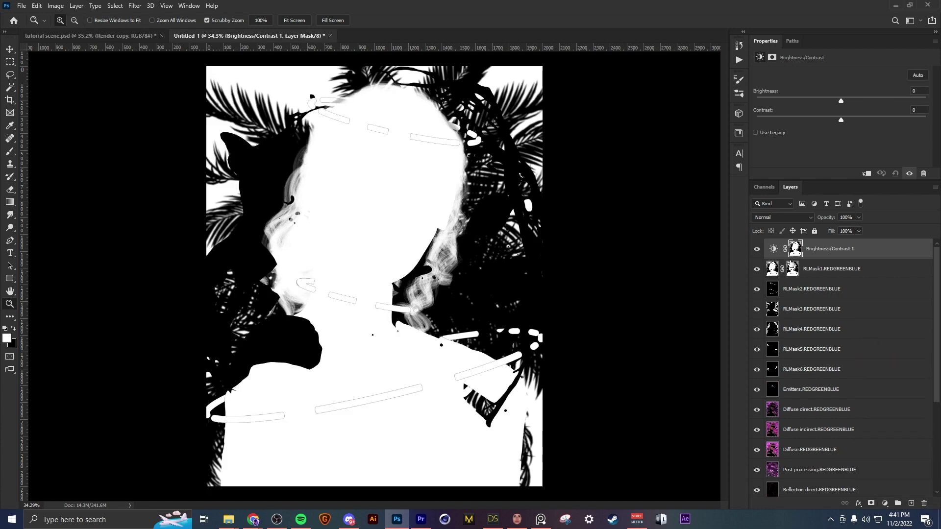